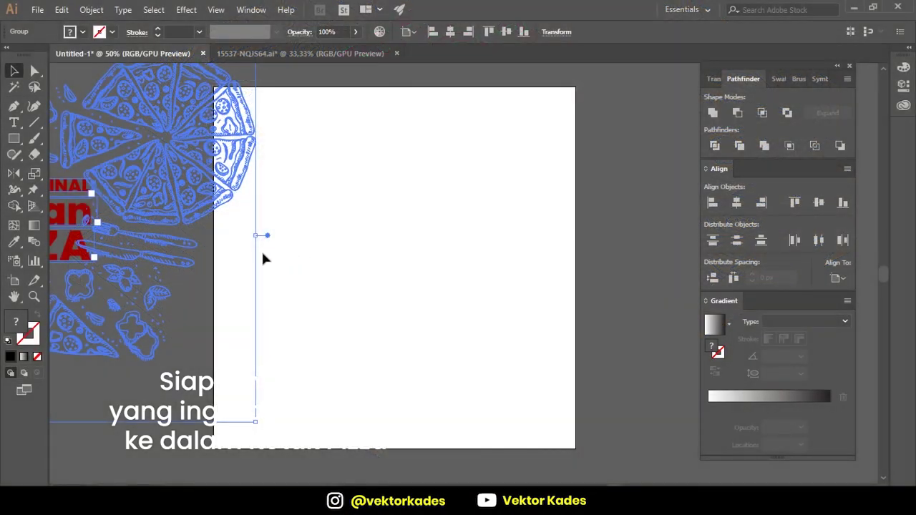
Step: Move the pizza artwork onto the pasteboard left of the artboard and ungroup it
key("ctrl+minus")
left_click_drag(490, 238, 421, 198)
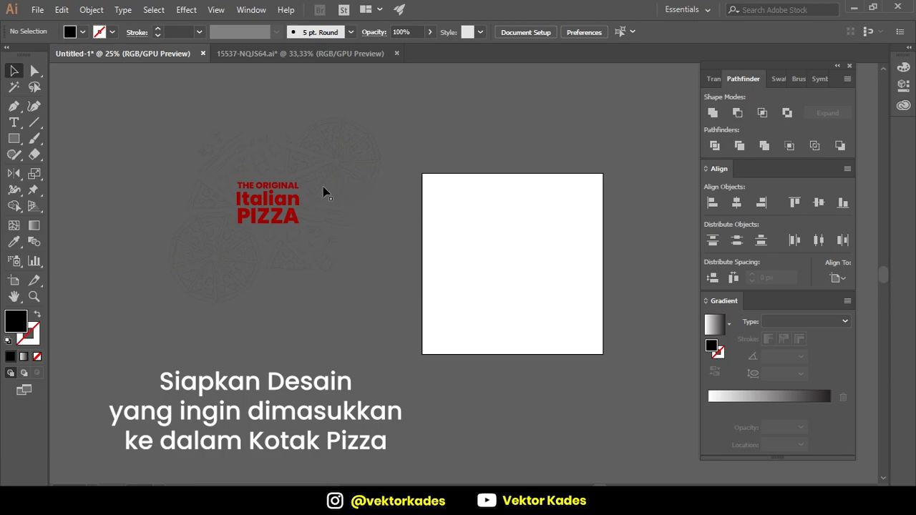
left_click(399, 179)
key("ctrl+plus")
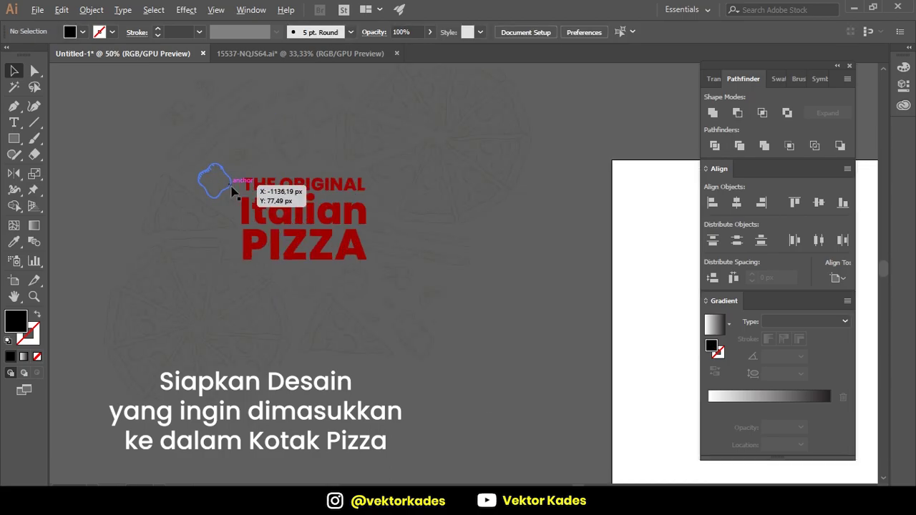
left_click_drag(433, 199, 433, 196)
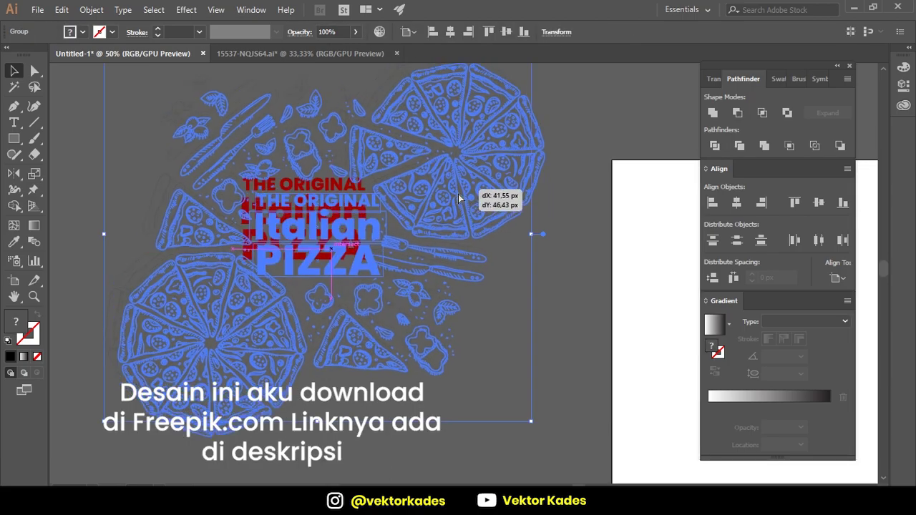
right_click(419, 185)
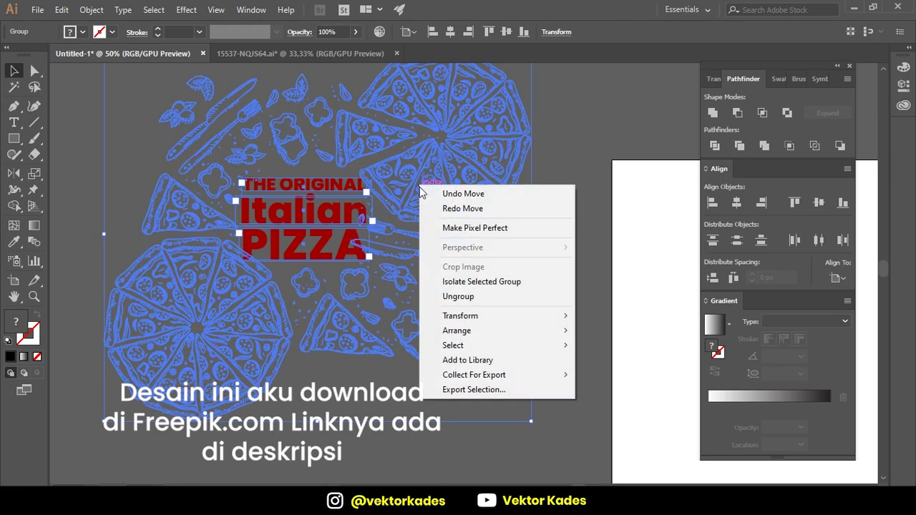
left_click(455, 297)
left_click_drag(484, 188, 475, 195)
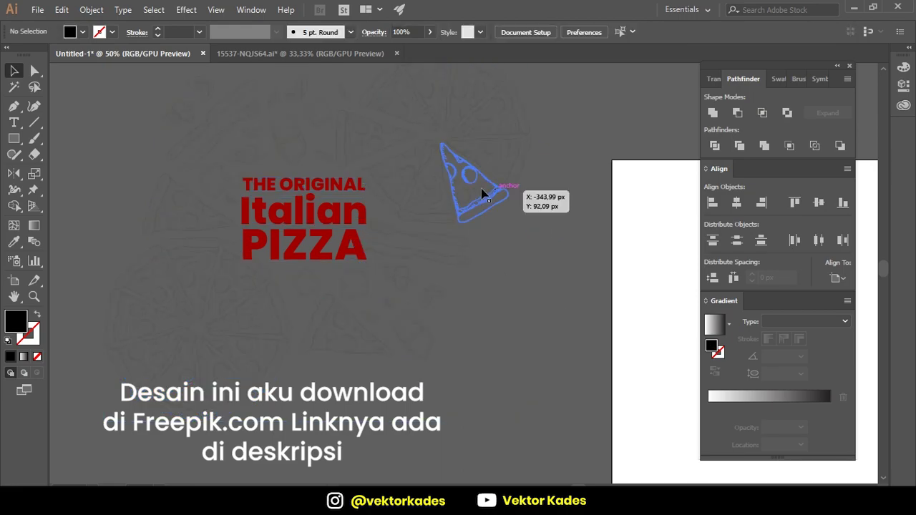
Step: Shift the pizza doodles around the THE ORIGINAL Italian PIZZA title, then reselect the whole design
left_click(304, 211)
left_click(304, 187)
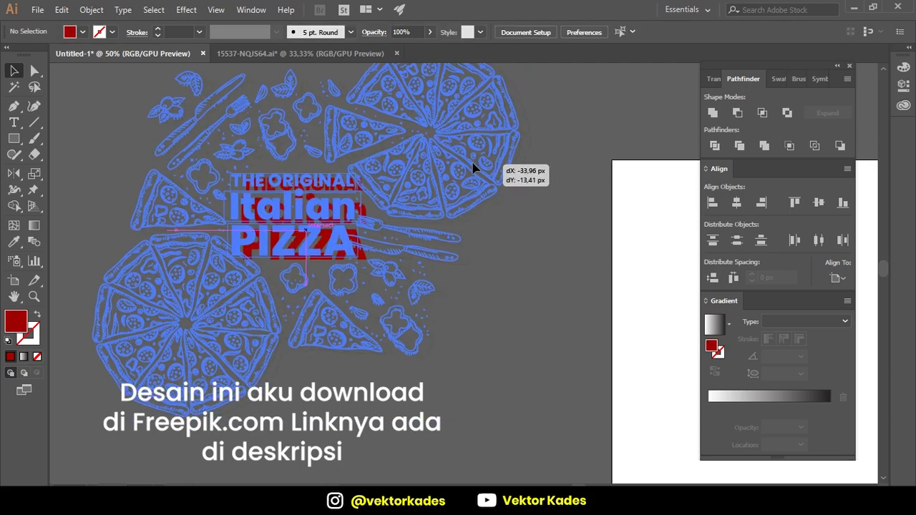
left_click_drag(475, 172, 560, 192)
left_click(560, 192)
left_click(493, 172)
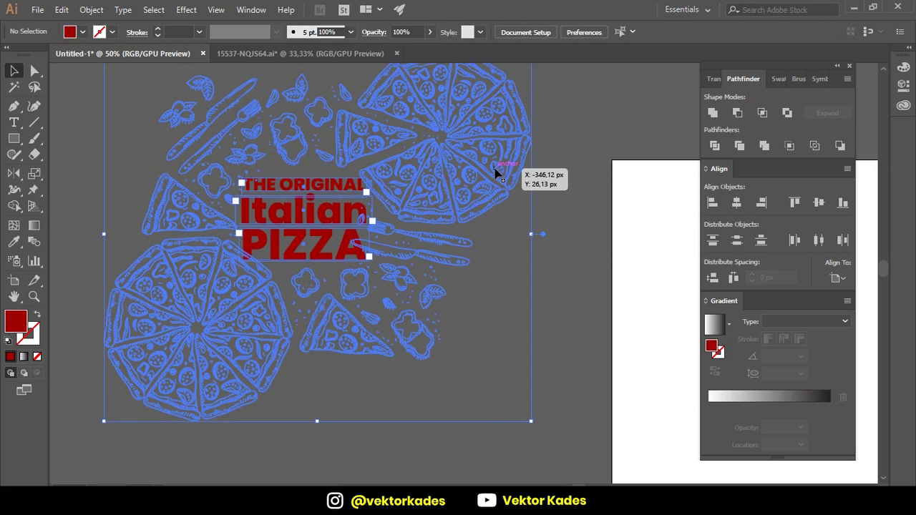
left_click(562, 175)
scroll(502, 234, "down", 2)
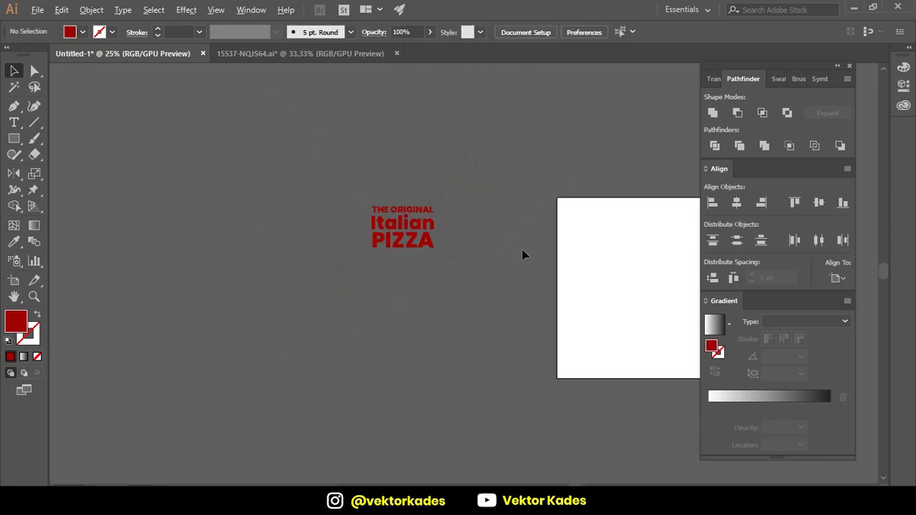
left_click_drag(536, 257, 513, 202)
left_click(442, 140)
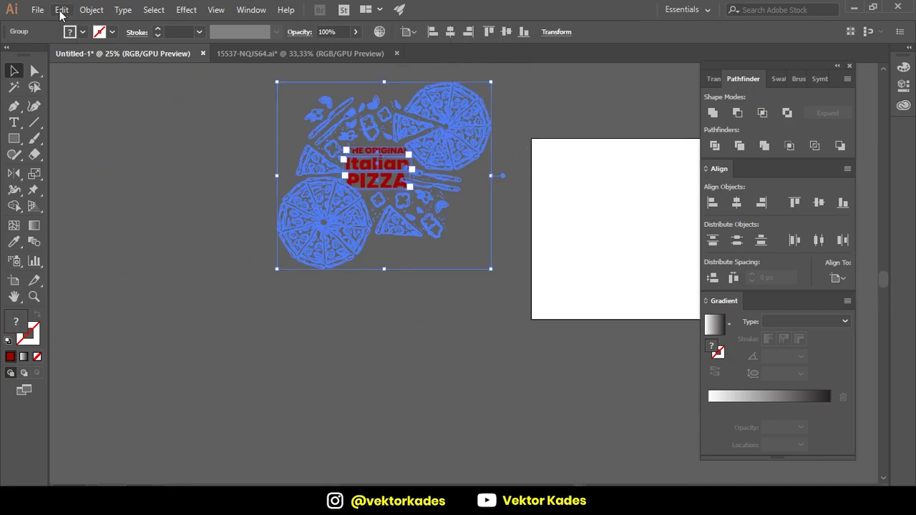
Step: Copy the pizza design, Paste in Front, and drag the copy below the original
left_click(61, 10)
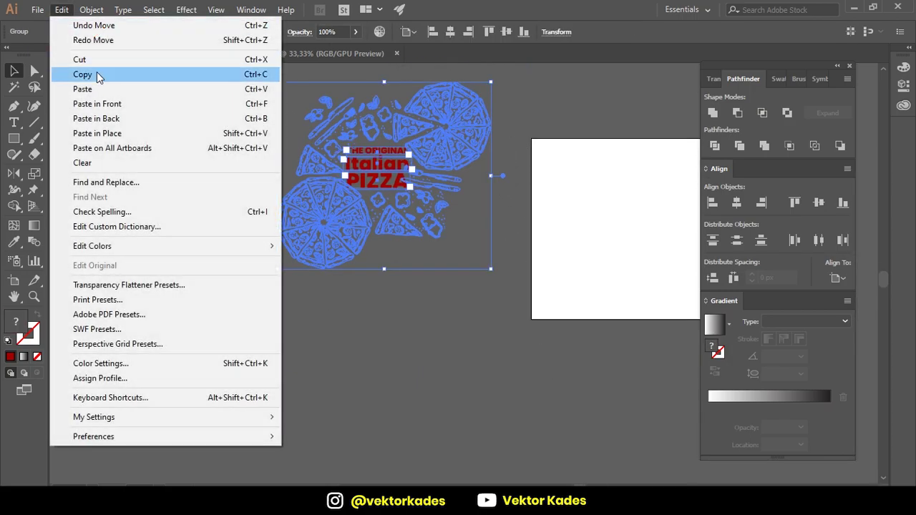
left_click(96, 73)
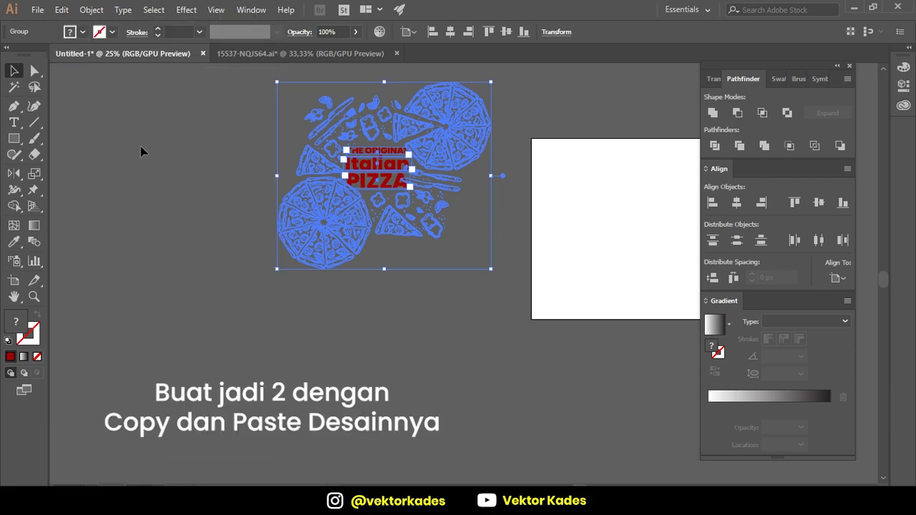
left_click(61, 10)
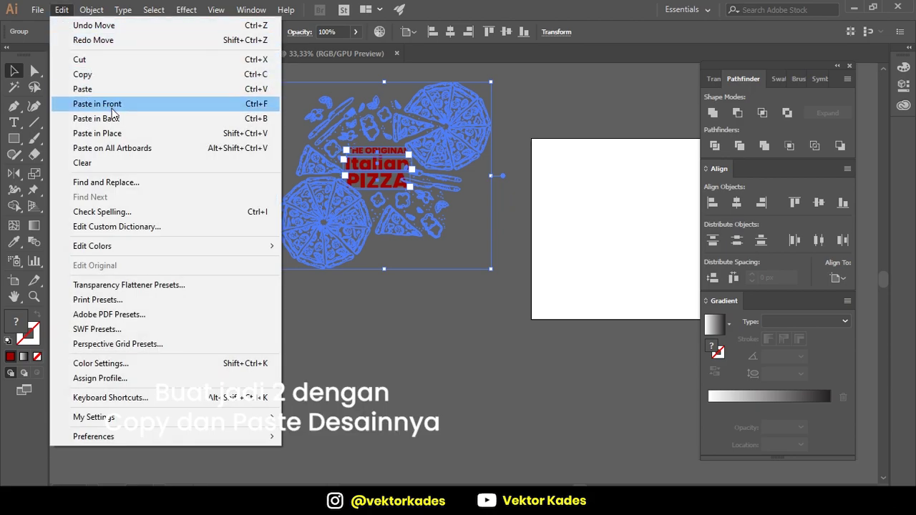
left_click(112, 104)
mouse_move(477, 205)
left_mouse_down()
mouse_move(427, 174)
mouse_move(433, 302)
left_mouse_up()
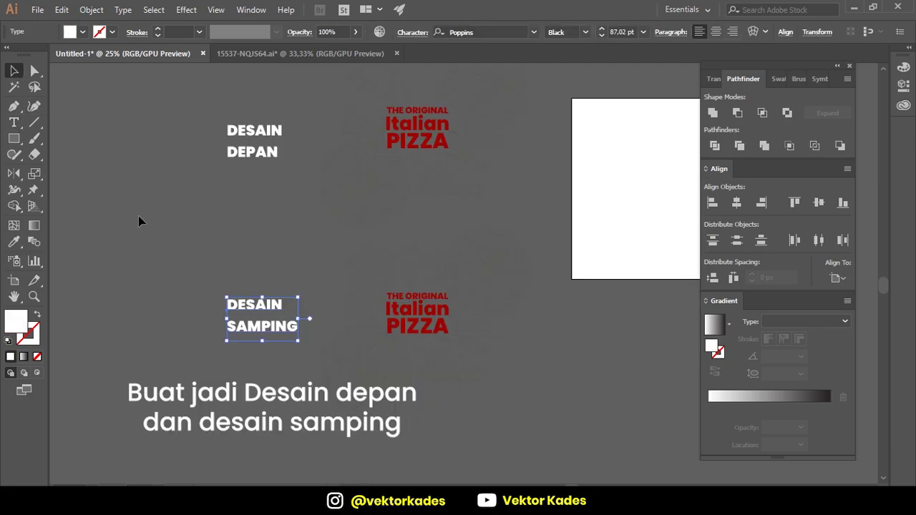
left_click(132, 209)
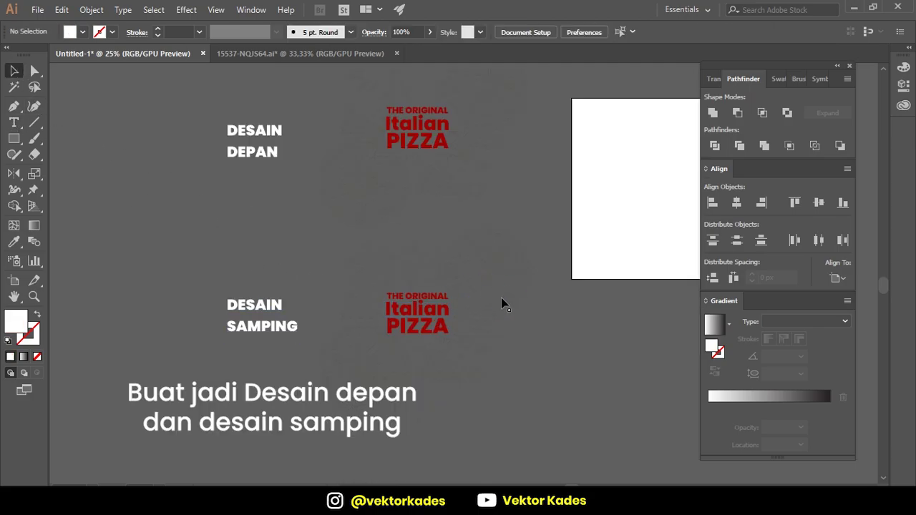
scroll(493, 302, "down", 1)
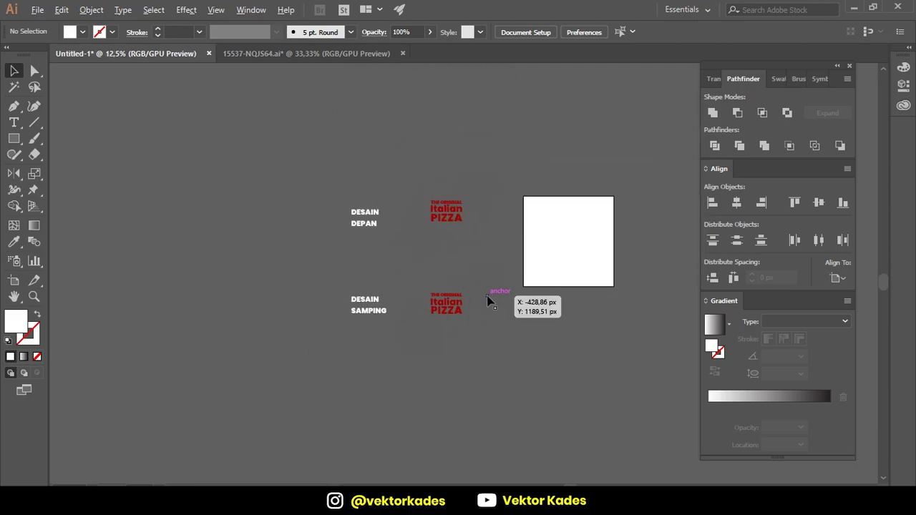
scroll(487, 301, "up", 1)
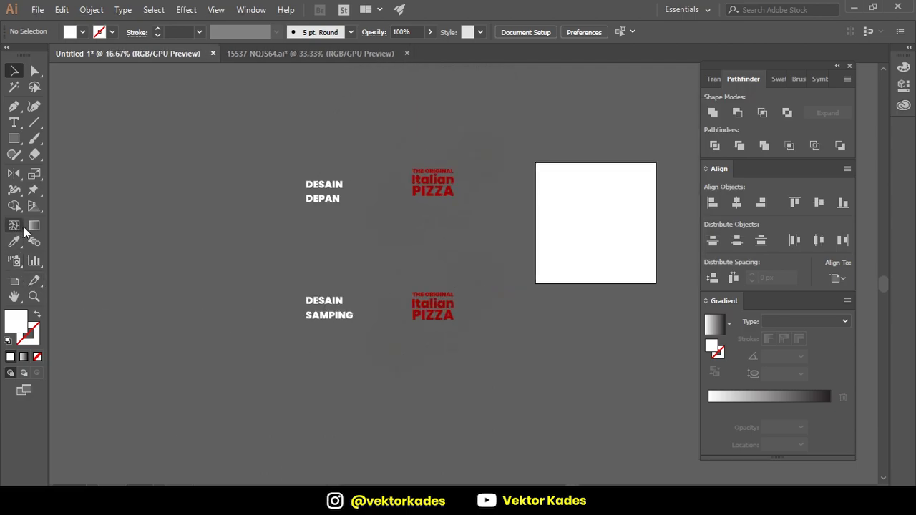
Step: Draw a large white rectangle covering both designs and send it to the back
left_click_drag(252, 91, 517, 373)
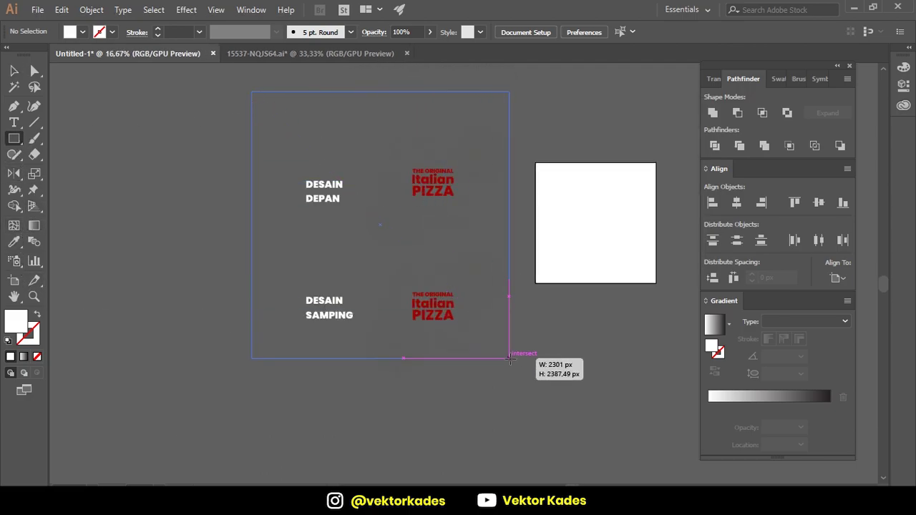
key("v")
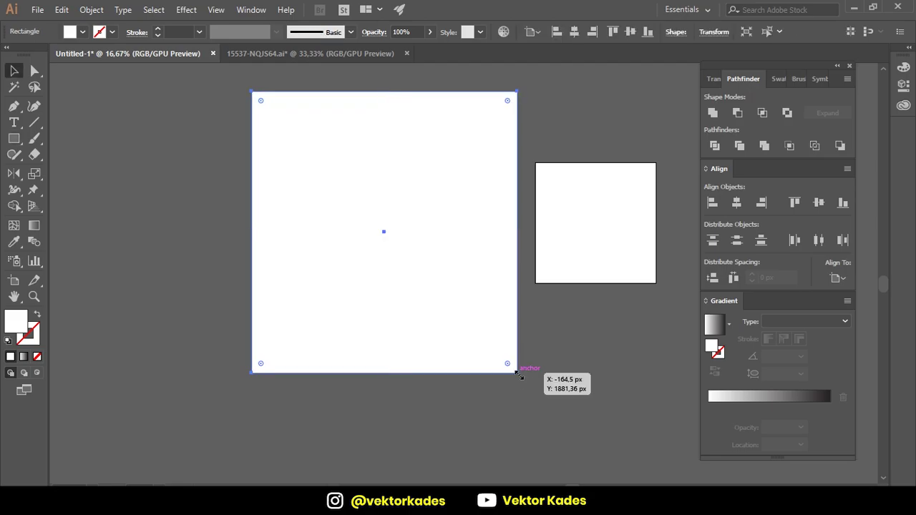
key("ctrl+shift+bracketleft")
left_click_drag(325, 355, 334, 370)
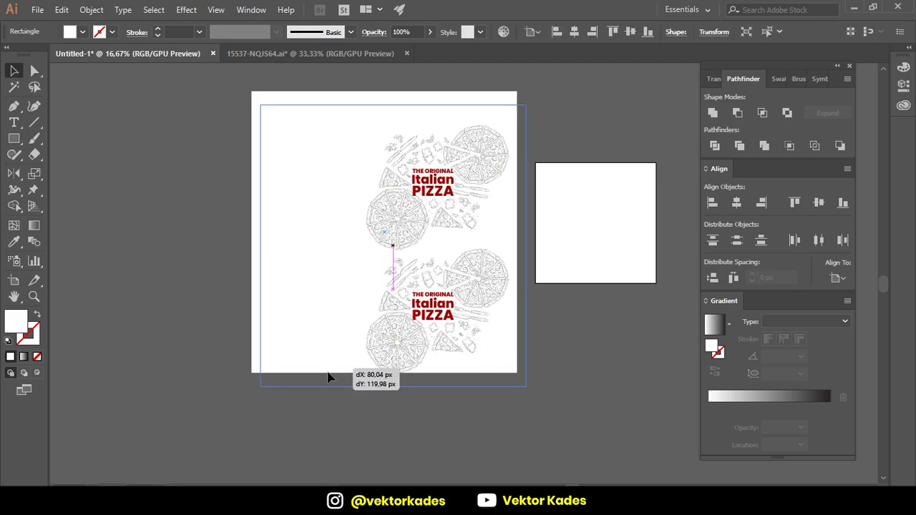
Step: Set the DESAIN SAMPING and DESAIN DEPAN labels' fill to black #000000
left_click(319, 306)
left_click(311, 201, "shift")
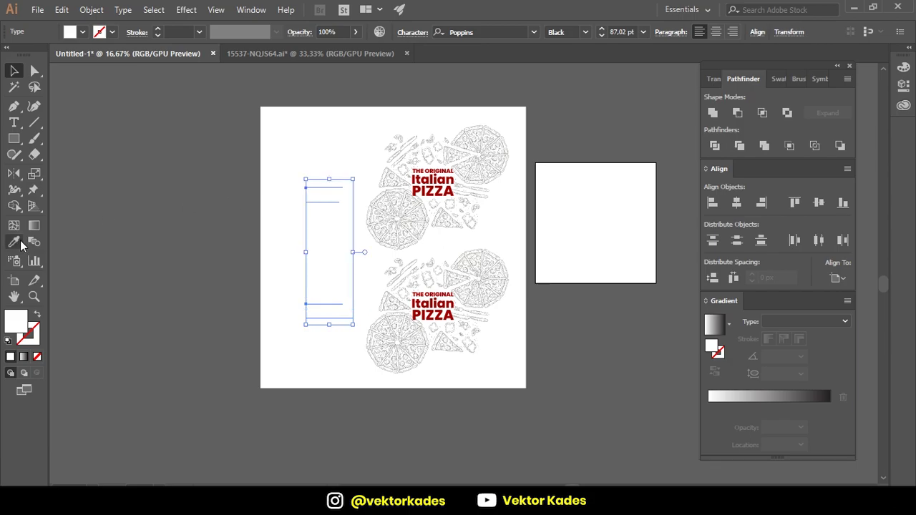
double_click(15, 321)
type("000000")
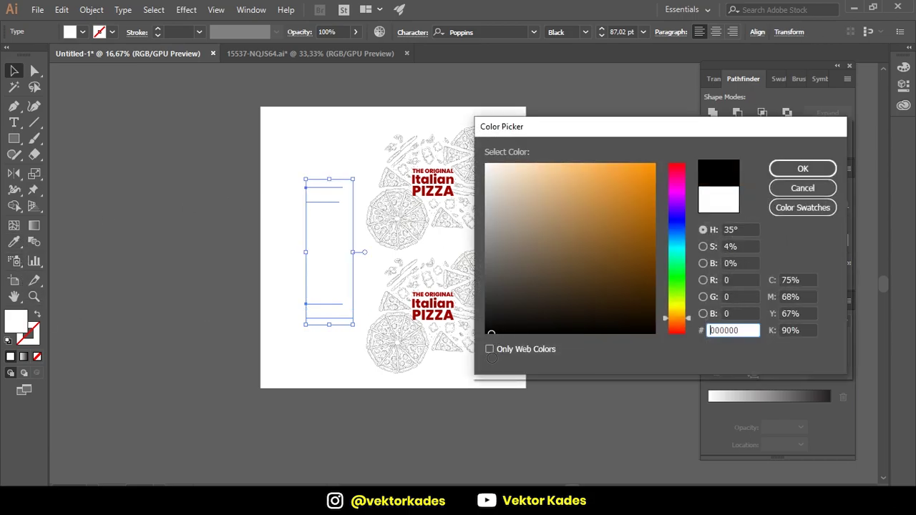
left_click(801, 169)
left_click(588, 317)
Step: Select the lower pizza design and bring up its context menu
left_click(491, 300)
scroll(492, 300, "up", 1)
left_click(583, 307)
left_click(480, 250)
right_click(479, 250)
Step: Ungroup the lower pizza design and delete its PIZZA, THE ORIGINAL and Italian text
left_click(534, 357)
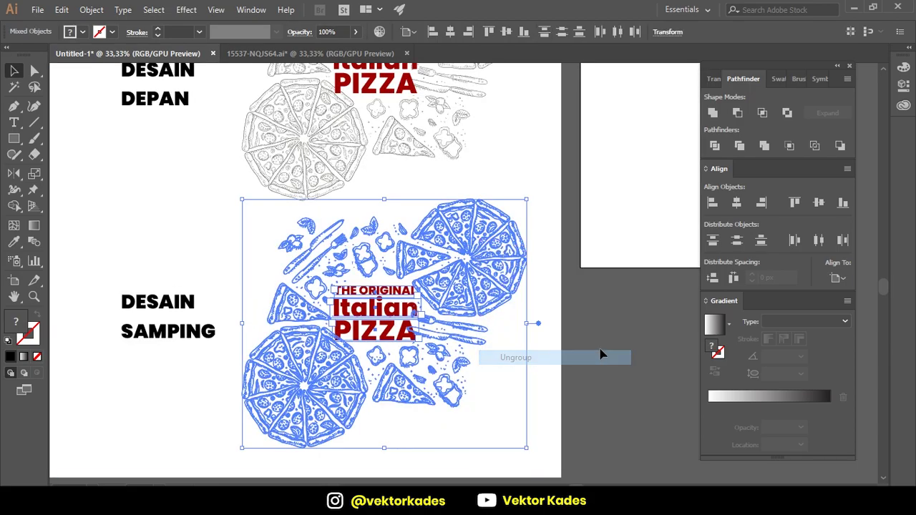
left_click(606, 350)
left_click(375, 331)
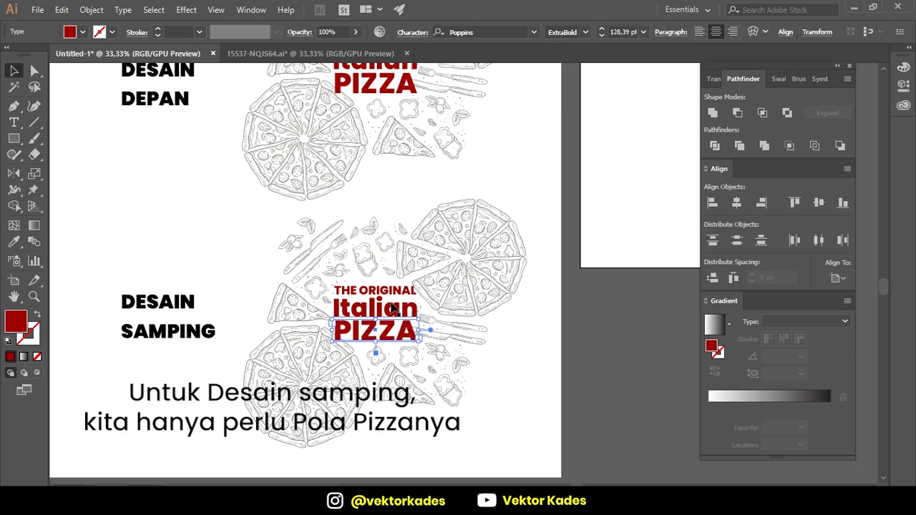
key("Delete")
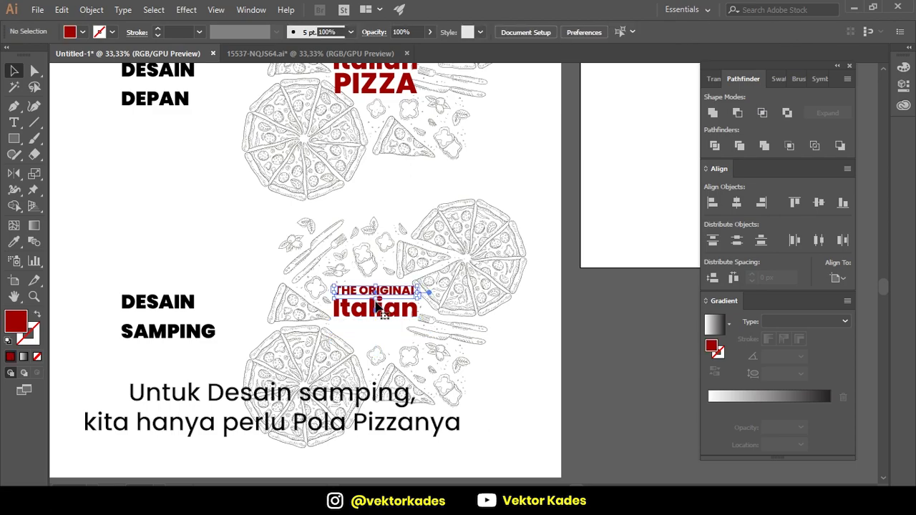
left_click(375, 302)
key("Delete")
left_click(415, 309)
key("Delete")
Step: Rearrange the lower design's pizza slice, knife, leaf sprigs and pepper pieces into the emptied centre
scroll(417, 308, "up", 2)
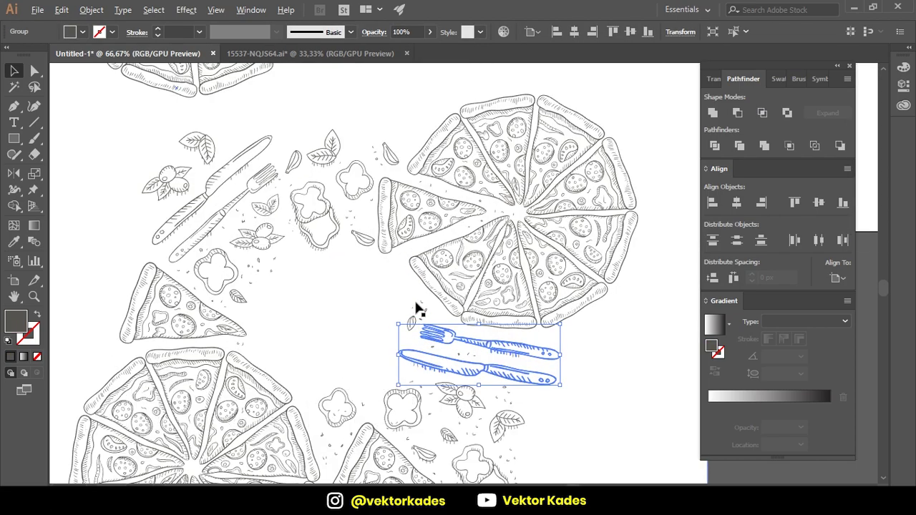
scroll(417, 307, "down", 1)
left_click_drag(244, 304, 348, 296)
left_click_drag(300, 215, 277, 208)
left_click_drag(215, 315, 238, 296)
left_click_drag(388, 368, 385, 369)
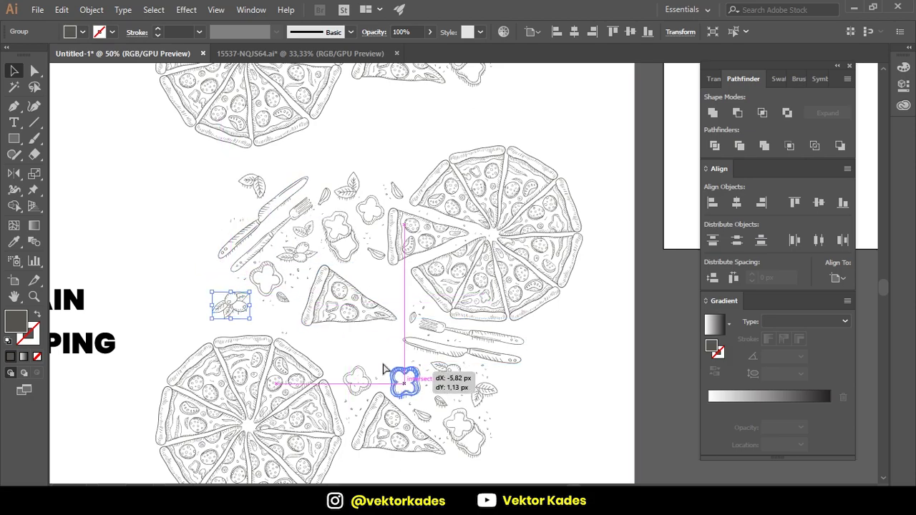
left_click_drag(330, 400, 327, 364)
scroll(417, 314, "up", 1)
left_click_drag(422, 328, 418, 323)
left_click_drag(409, 380, 466, 394)
scroll(583, 369, "down", 3)
left_click_drag(386, 305, 352, 266)
left_click_drag(422, 336, 405, 286)
left_click(486, 263)
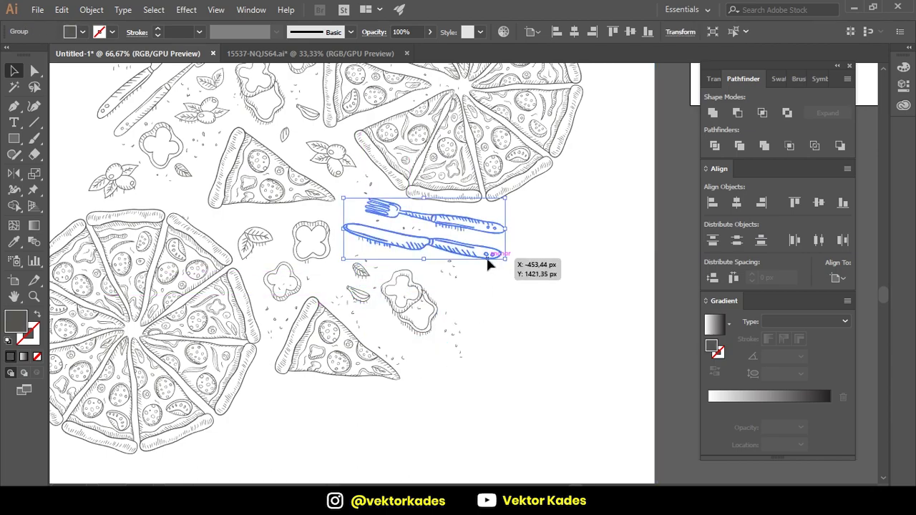
left_click(598, 249)
Step: Marquee-select the lower pizza artwork to check it, then select the white background rectangle
scroll(599, 250, "down", 3)
left_click(458, 386)
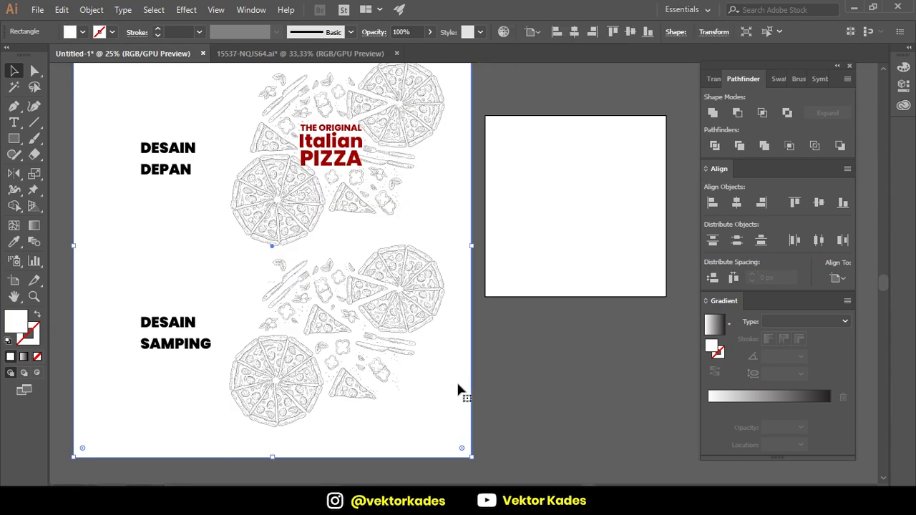
left_click(490, 380)
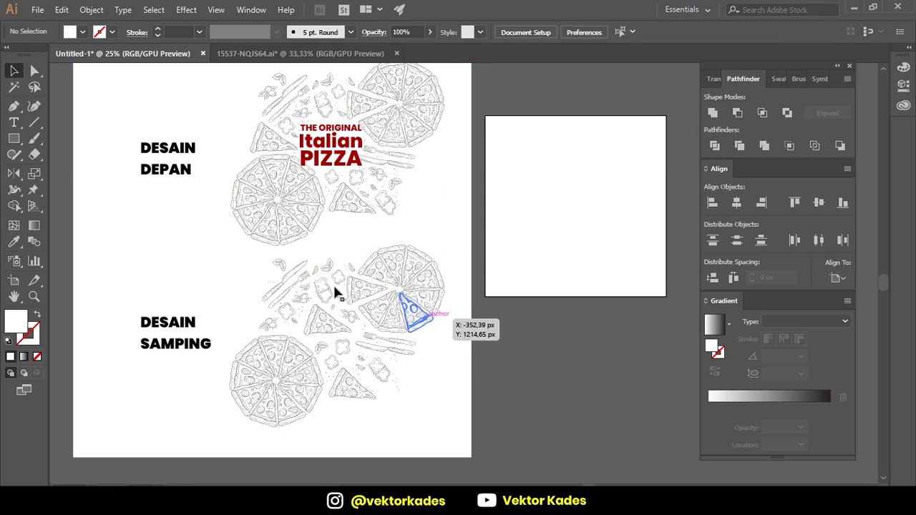
left_click_drag(233, 255, 456, 407)
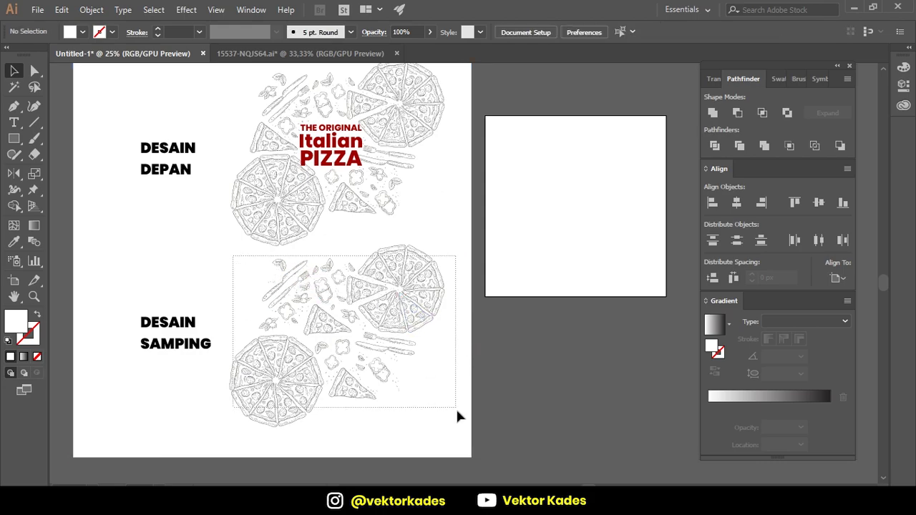
left_click_drag(460, 439, 460, 439)
left_click(490, 418)
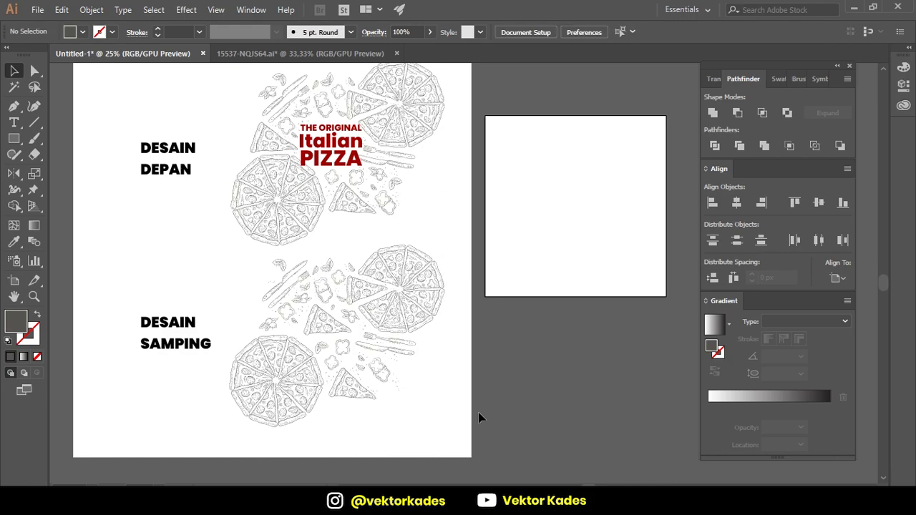
left_click(463, 379)
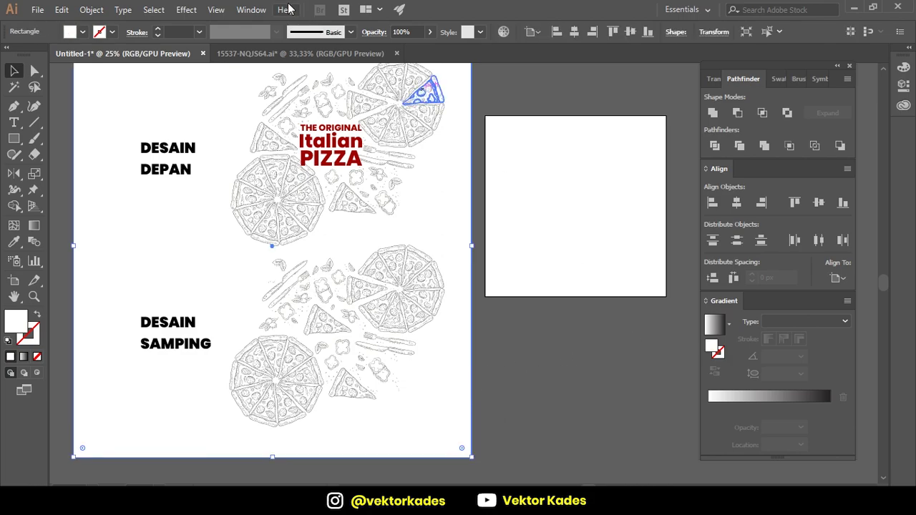
Step: Open the Layers panel as a floating panel and expand Layer 1
left_click(261, 9)
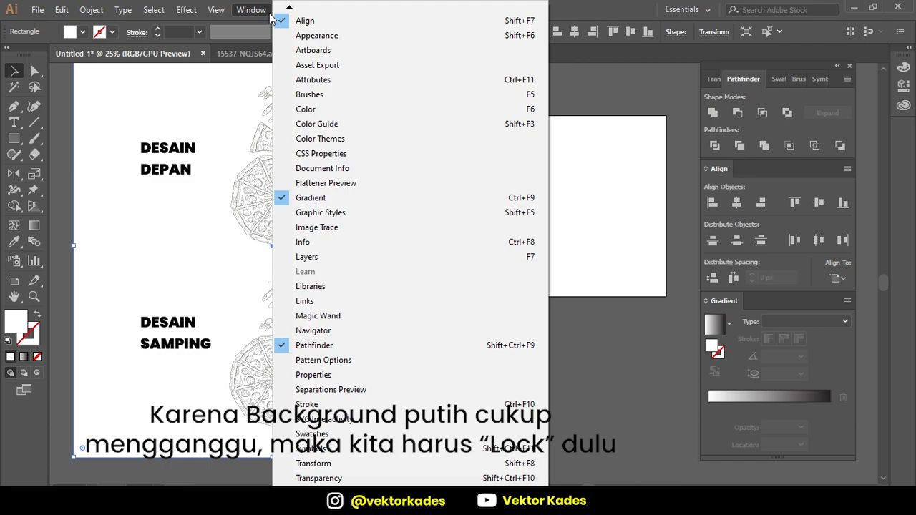
left_click(327, 256)
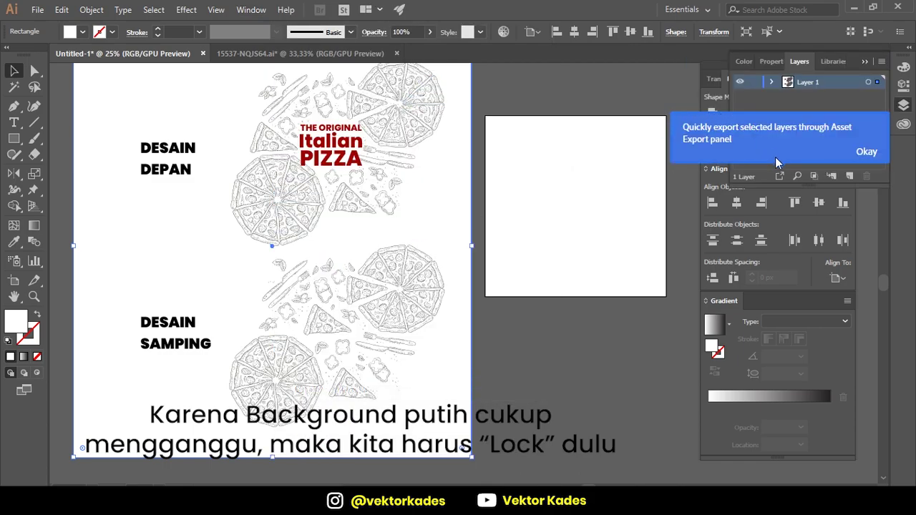
left_click(866, 153)
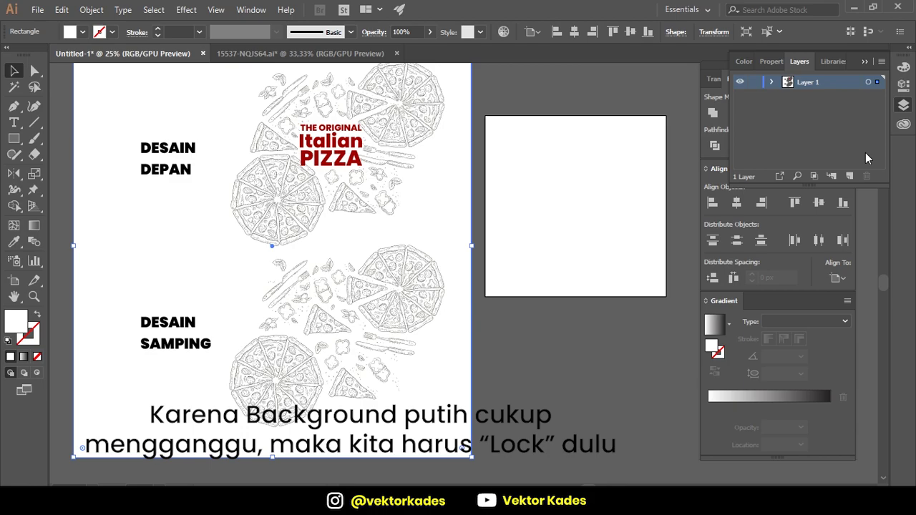
left_click_drag(799, 61, 516, 148)
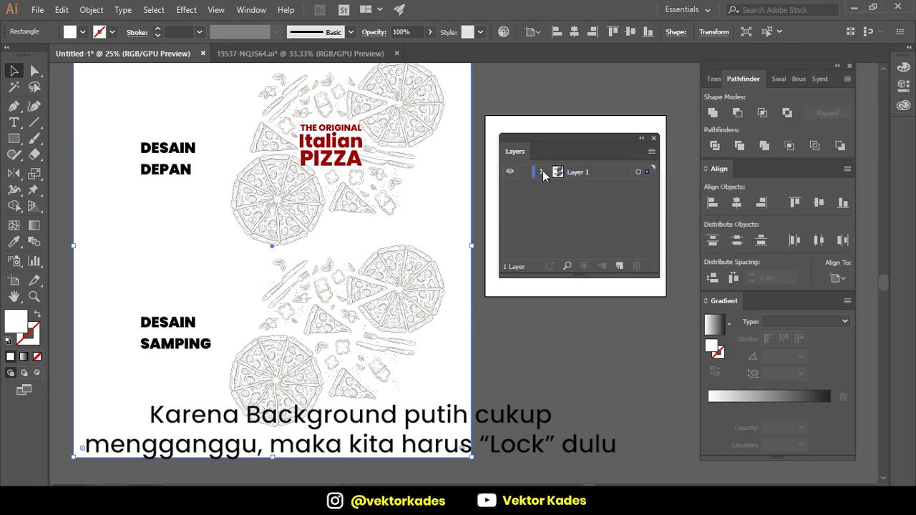
left_click(541, 172)
Step: Find the background <Rectangle> row in Layers and toggle its column so the rectangle is locked
left_click_drag(650, 184, 659, 244)
left_click(598, 254)
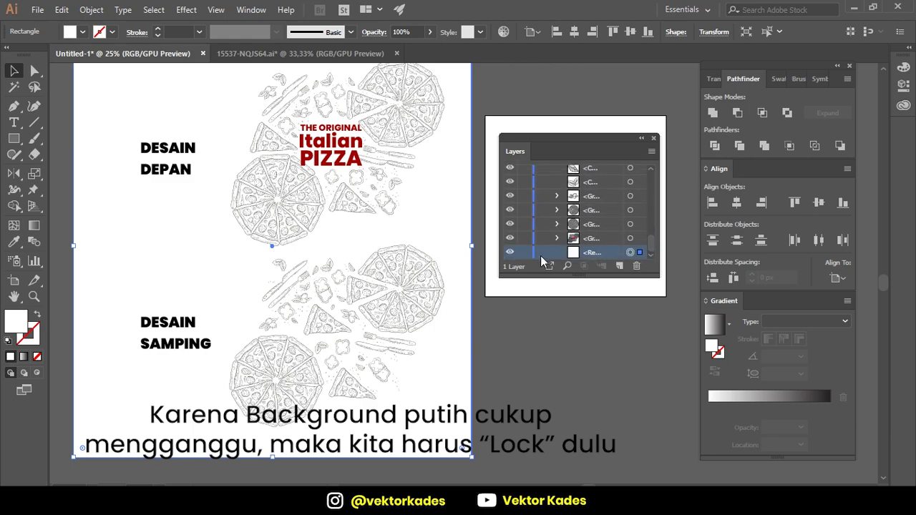
left_click(509, 253)
left_click(509, 253)
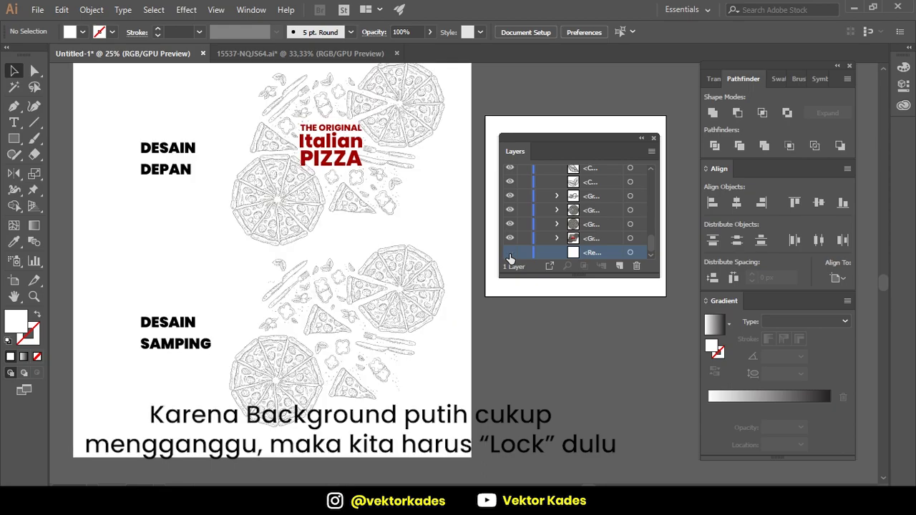
left_click(510, 253)
Step: Marquee-select all the lower pizza artwork and group it
mouse_move(227, 252)
left_mouse_down()
mouse_move(447, 408)
mouse_move(456, 430)
left_mouse_up()
right_click(395, 297)
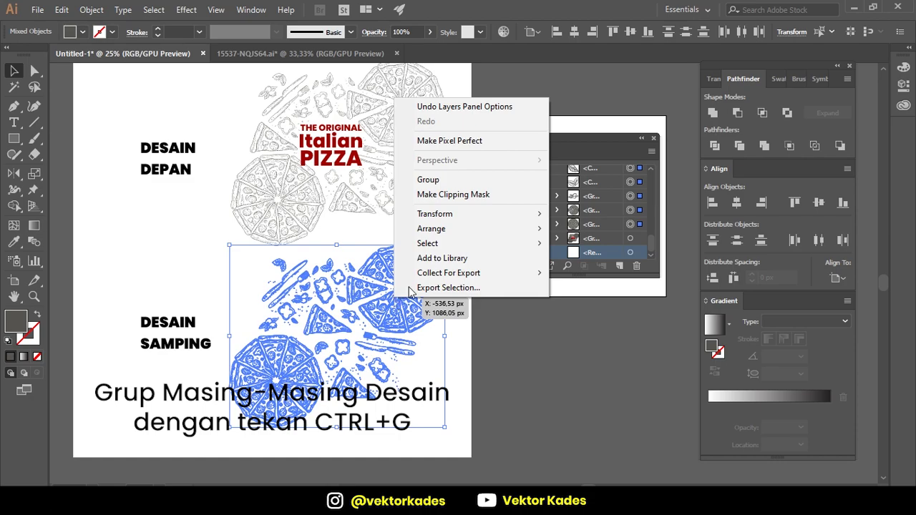
left_click(433, 180)
left_click(436, 222)
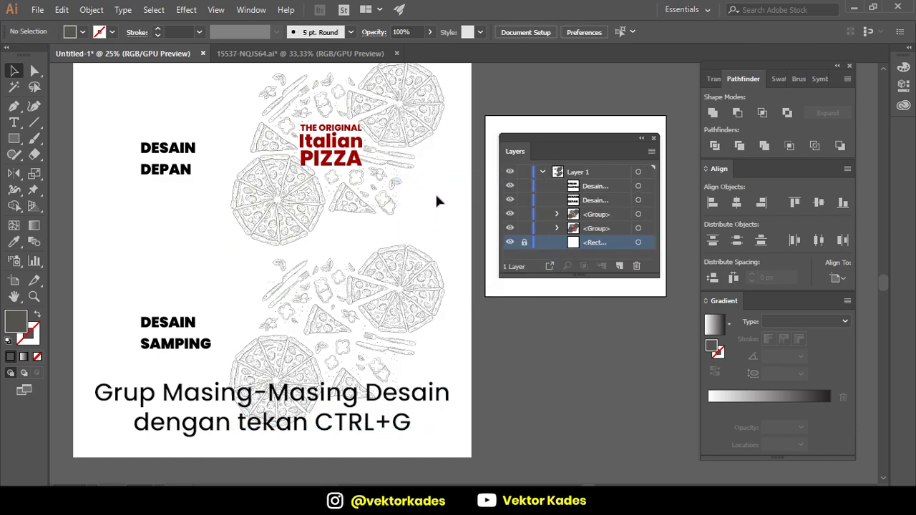
scroll(438, 237, "up", 3)
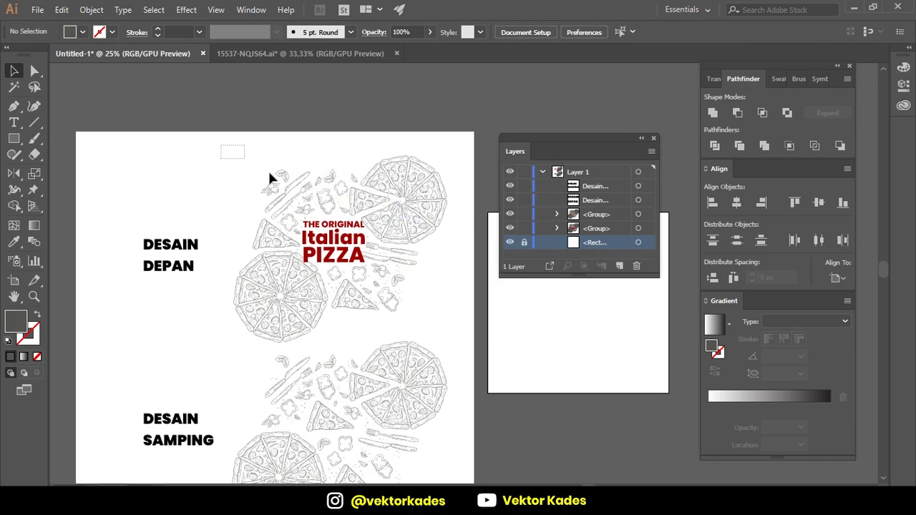
Step: Select the upper pizza group and move it upward, then pan toward the second artboard
left_click(440, 228)
right_click(413, 212)
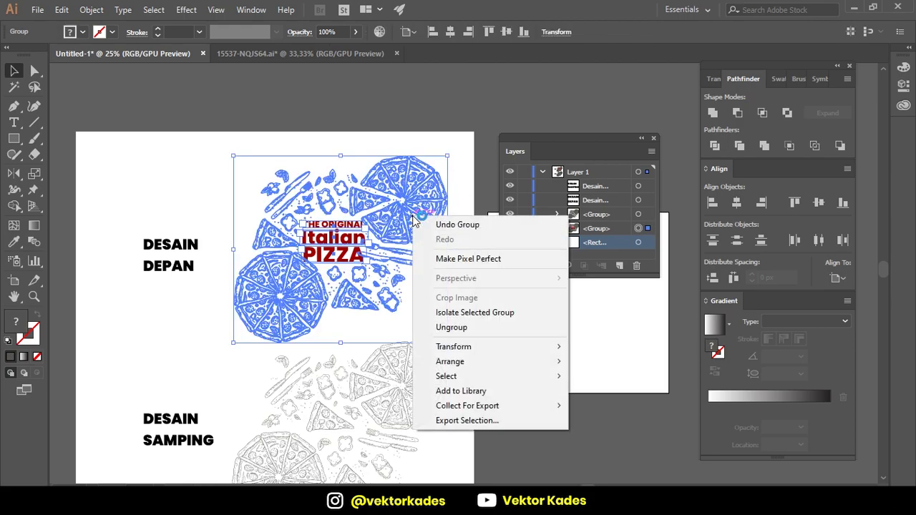
left_click(441, 155)
left_click_drag(420, 216, 424, 170)
left_click(470, 321)
mouse_move(470, 322)
left_mouse_down()
mouse_move(426, 290)
mouse_move(418, 248)
left_mouse_up()
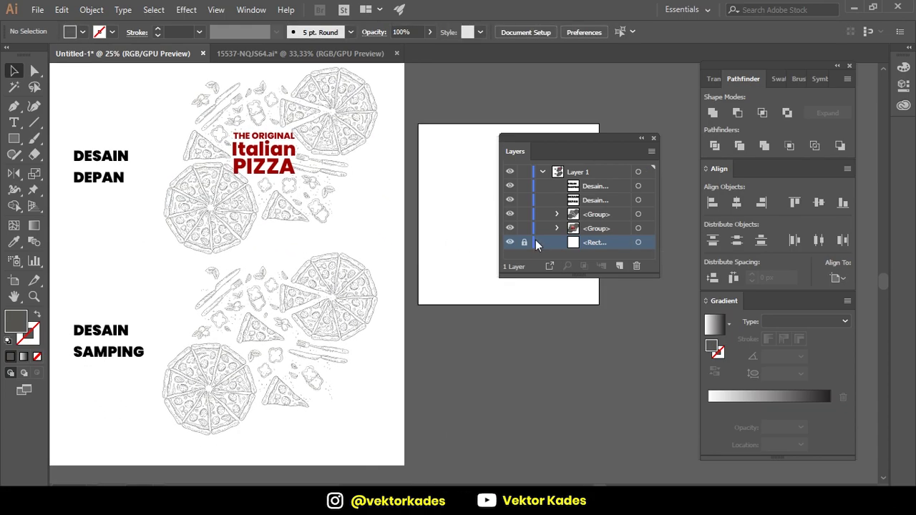
left_click_drag(444, 219, 354, 257)
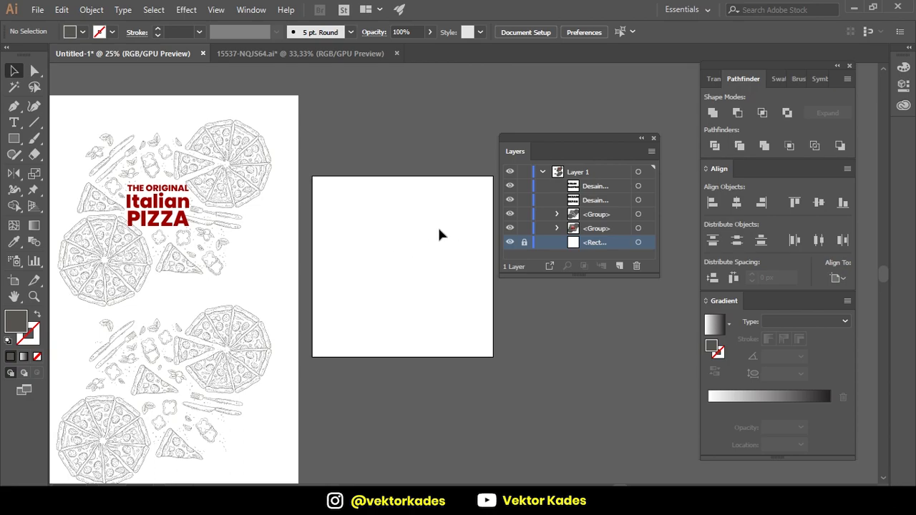
Step: Close the Layers panel and open the Symbols panel floating over the canvas
left_click(653, 138)
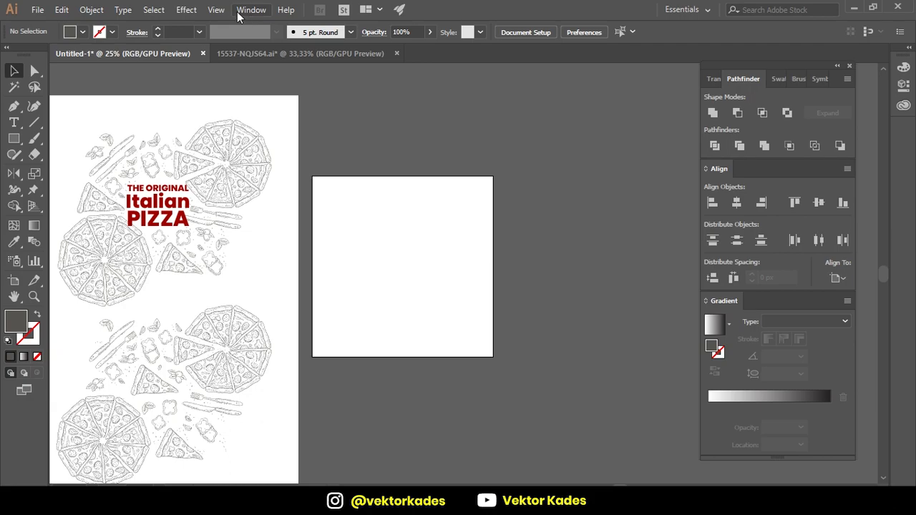
left_click(250, 10)
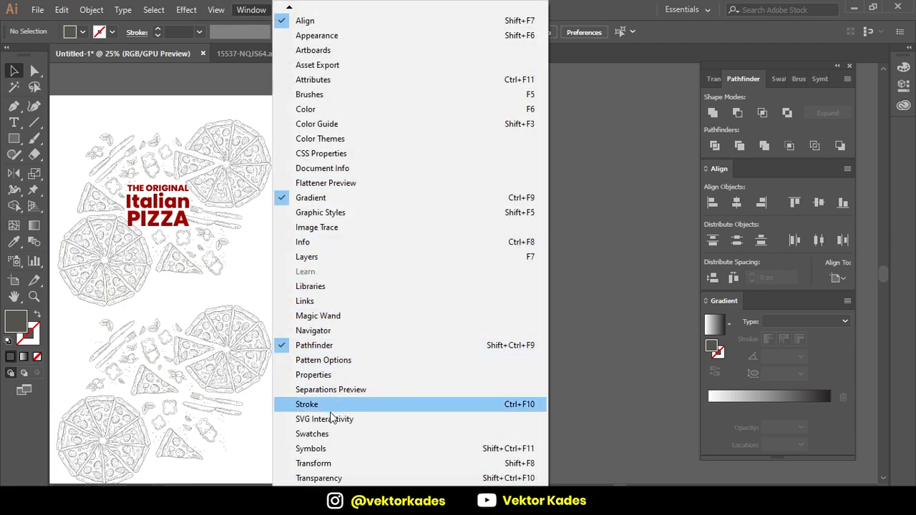
left_click(327, 450)
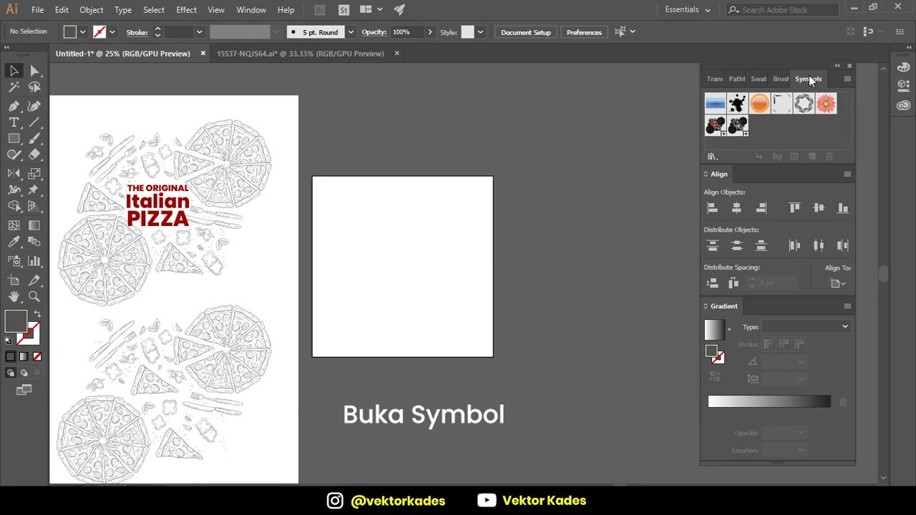
left_click_drag(808, 79, 556, 135)
scroll(458, 286, "left", 3)
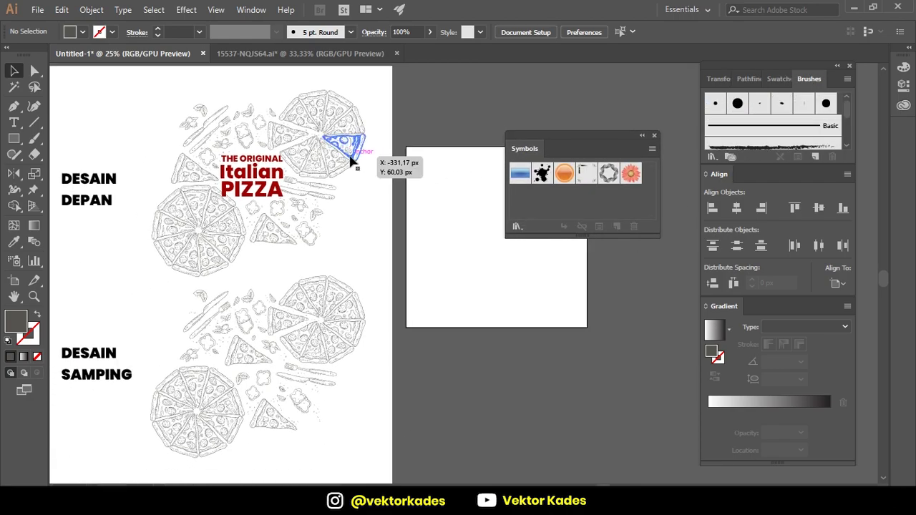
Step: Drag the front design group into Symbols, naming it Pizza Depan with Export Type Graphic
left_click(350, 163)
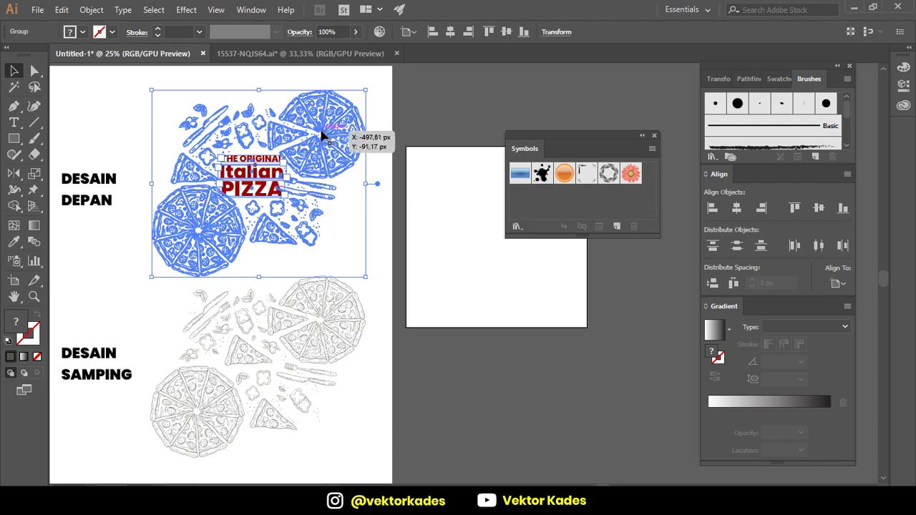
left_click_drag(319, 136, 527, 203)
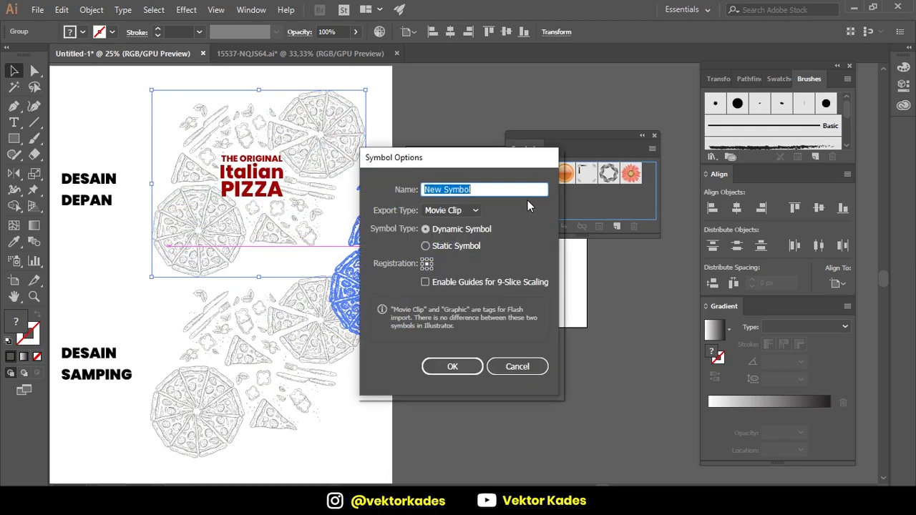
type("Pizza Depan")
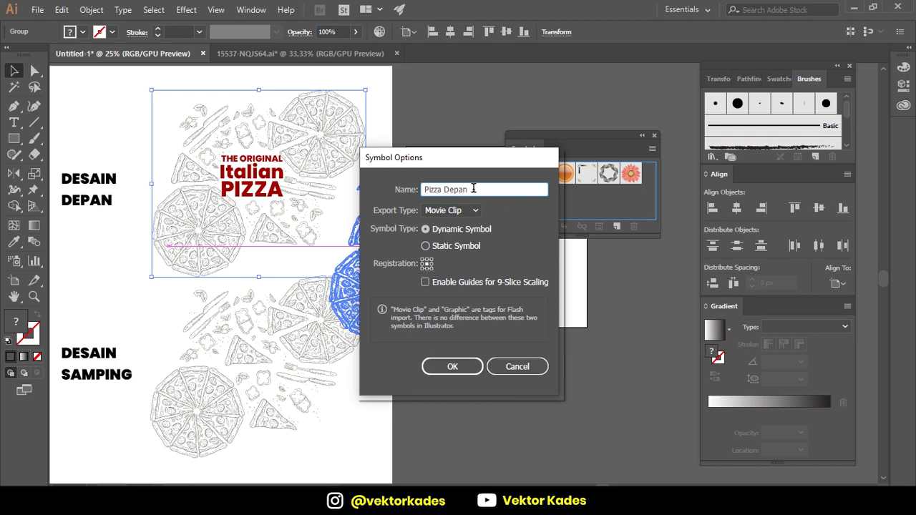
left_click(471, 210)
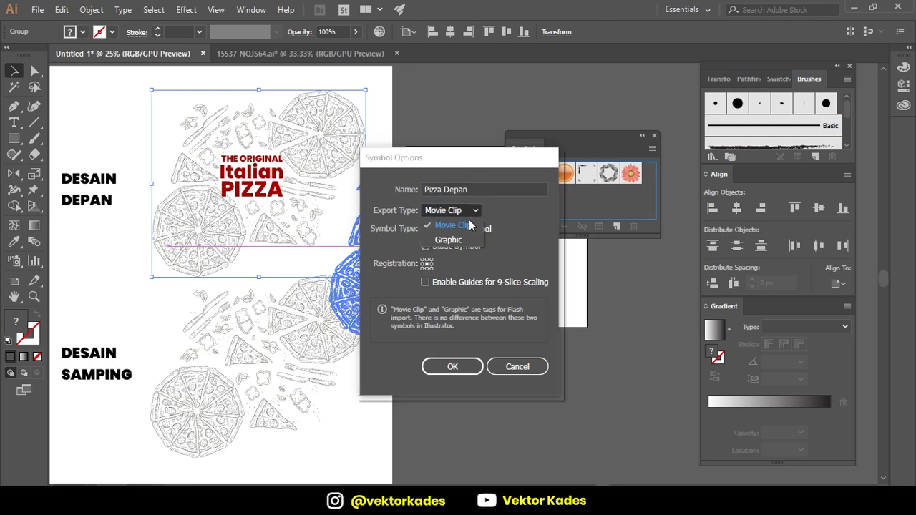
left_click(449, 239)
left_click(451, 368)
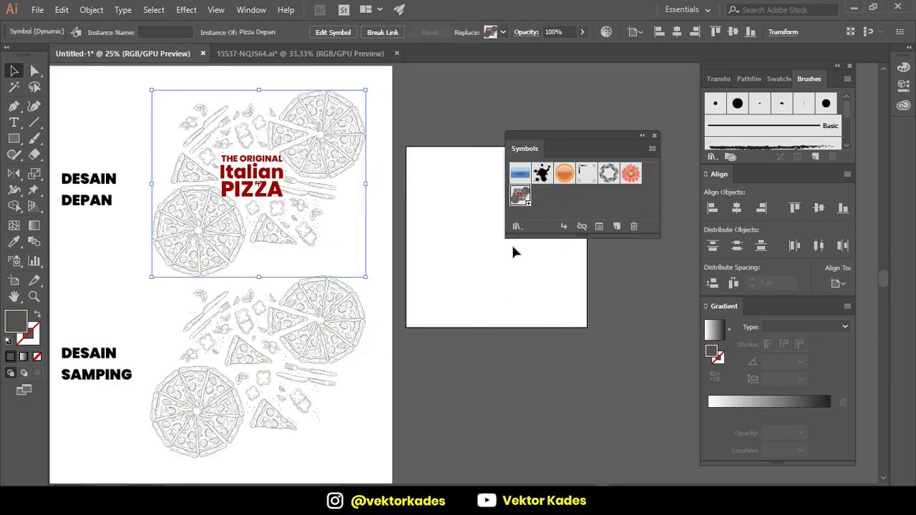
scroll(487, 256, "down", 3)
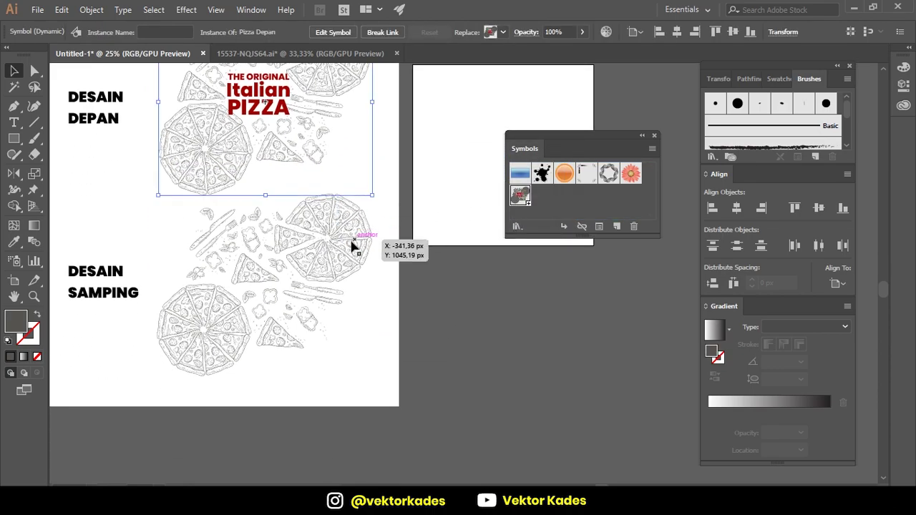
Step: Drag the lower side pizza group into Symbols, naming it Pizza Samping with Export Type Graphic
left_click(348, 249)
left_click_drag(262, 277, 612, 198)
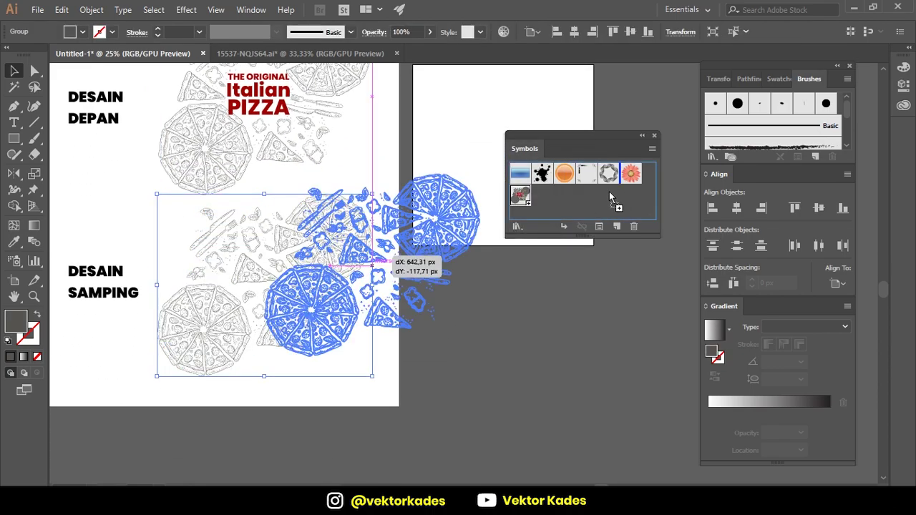
left_click_drag(541, 205, 538, 200)
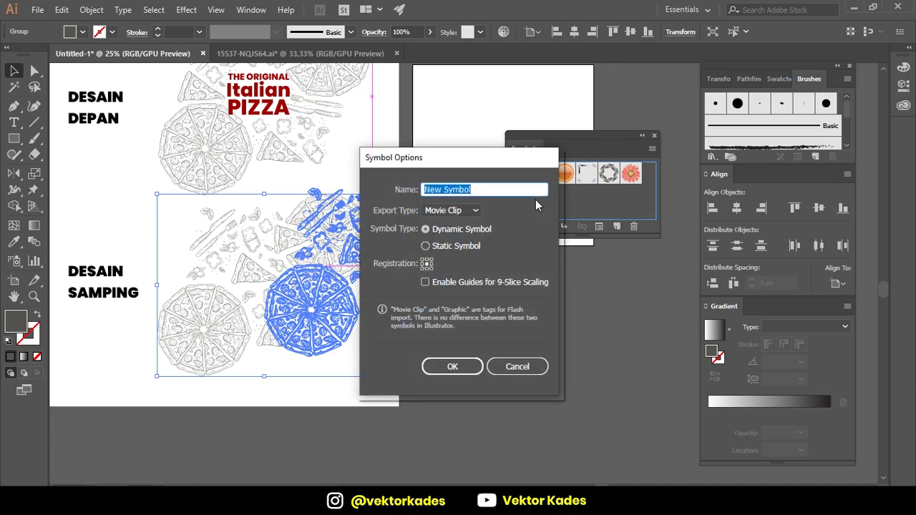
type("Pizza Samping")
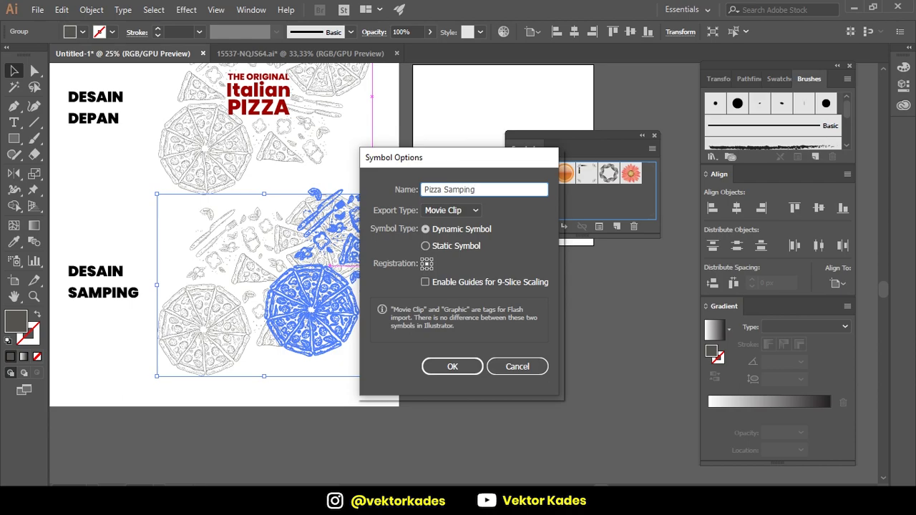
left_click(459, 209)
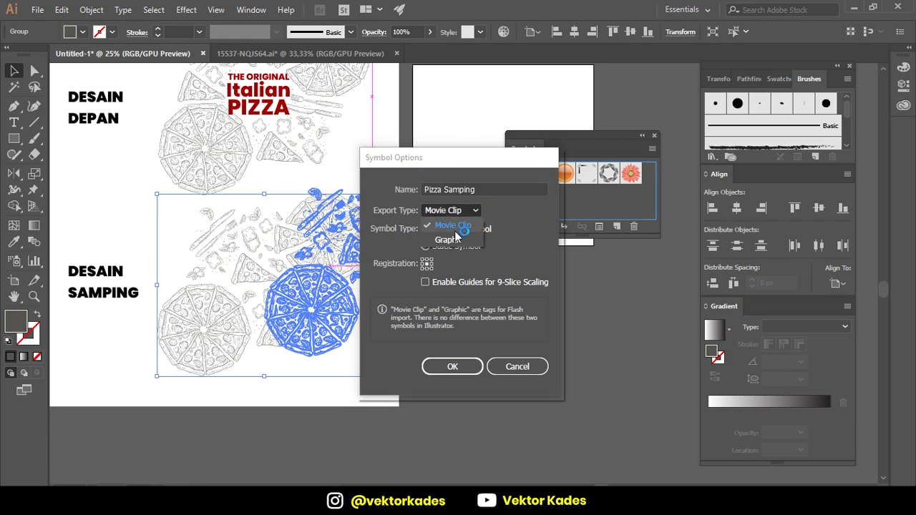
left_click(455, 239)
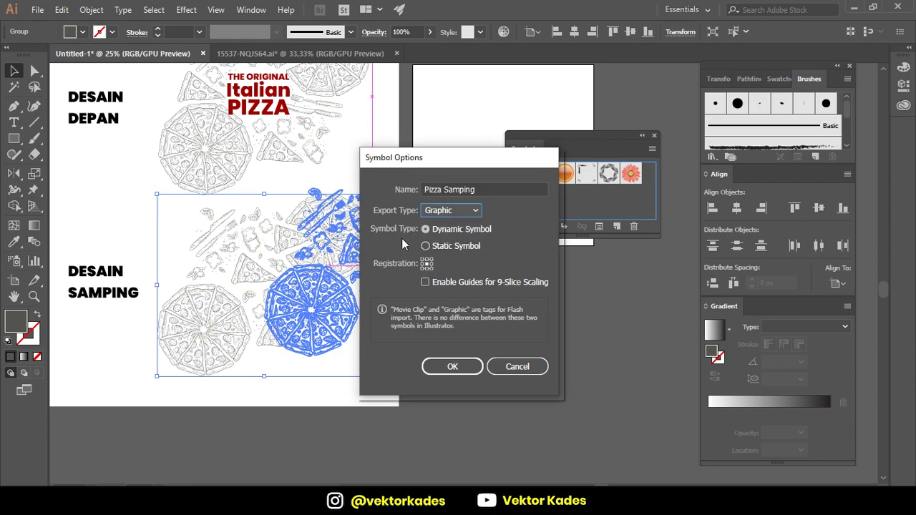
left_click(452, 366)
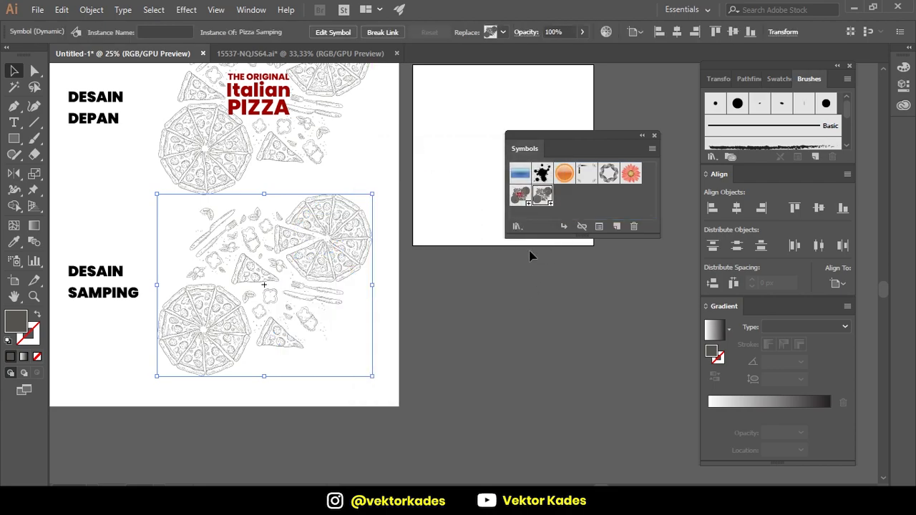
left_click(443, 267)
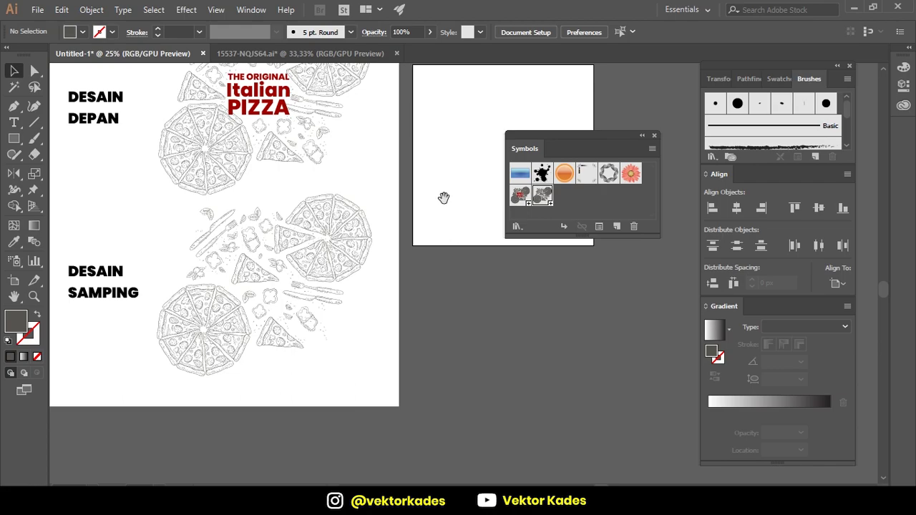
Step: Pan to the blank artboard and draw a large square with the Rectangle tool
left_click_drag(443, 198, 261, 258)
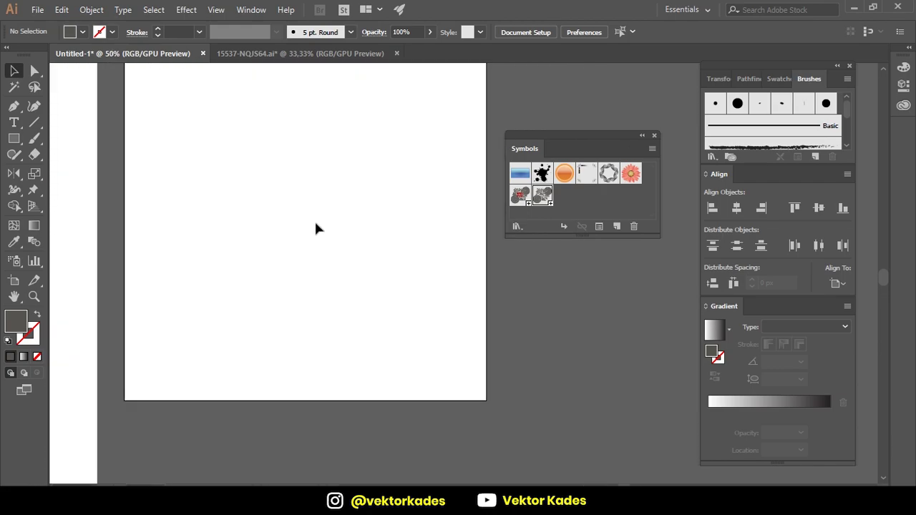
left_click_drag(320, 228, 374, 258)
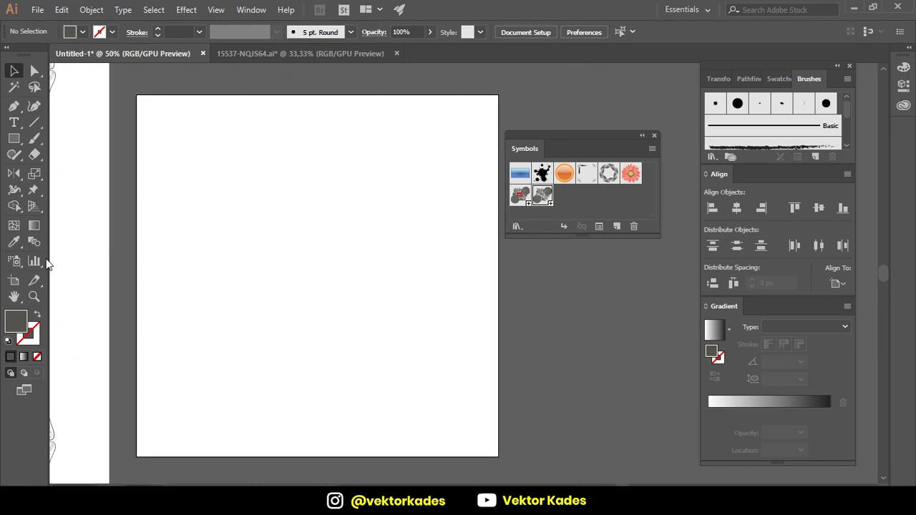
left_click(14, 139)
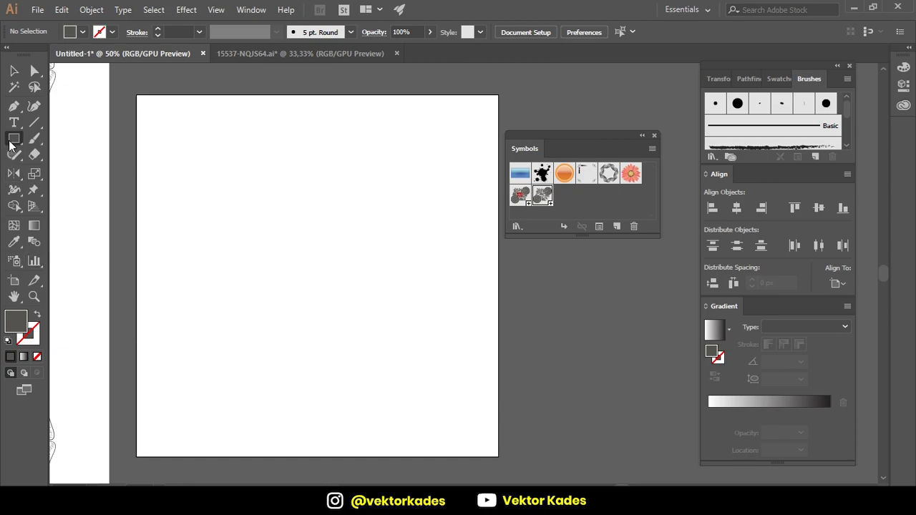
left_click(77, 140)
left_click_drag(320, 277, 441, 386)
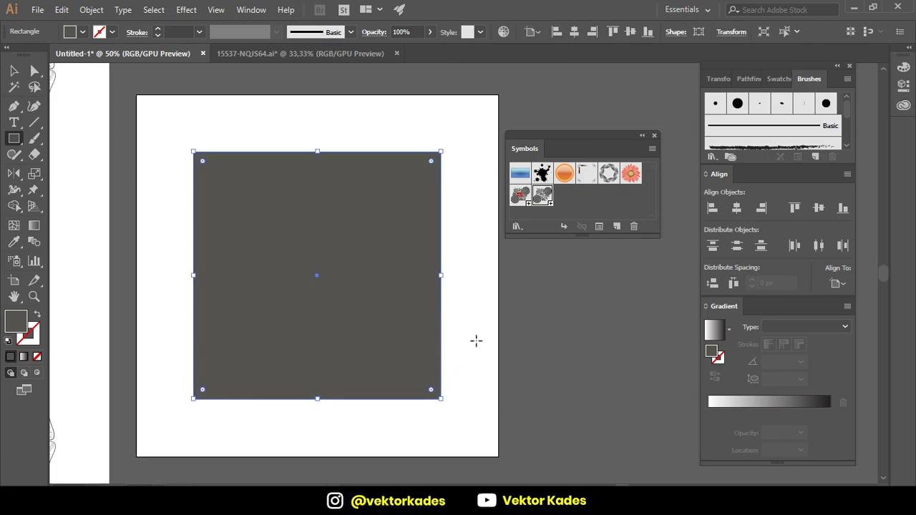
key("v")
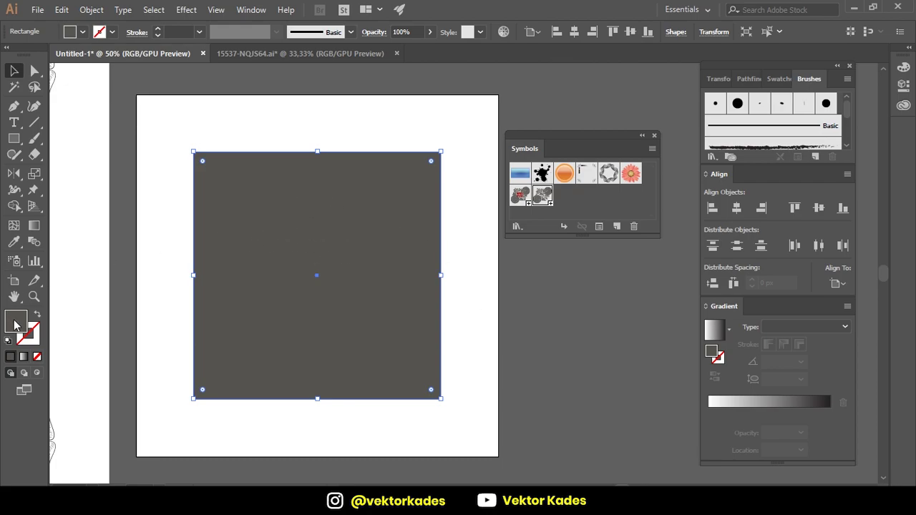
Step: Fill the square light orange F2CB86 and reselect it
double_click(16, 323)
mouse_move(562, 186)
left_mouse_down()
mouse_move(562, 171)
mouse_move(547, 168)
left_mouse_up()
left_click(794, 169)
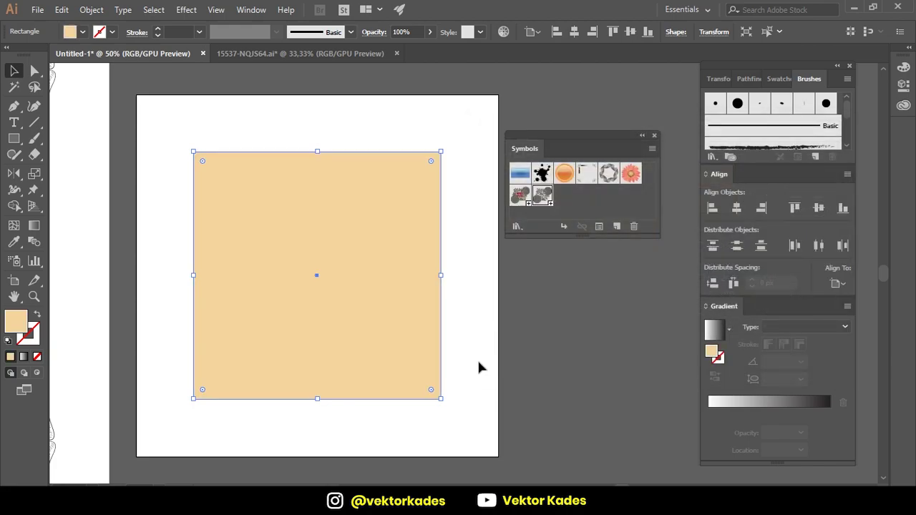
left_click(478, 360)
left_click(355, 303)
left_click(455, 285)
left_click(403, 293)
left_click(469, 287)
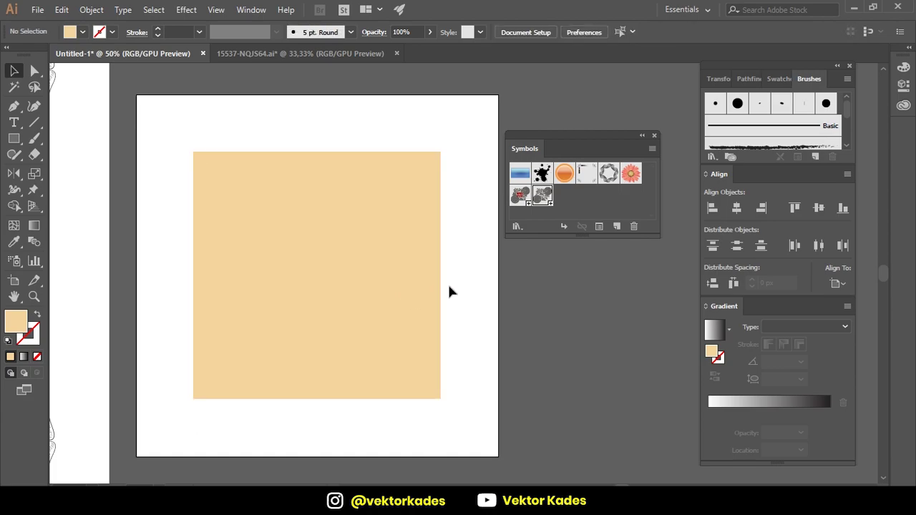
left_click(402, 286)
left_click(186, 9)
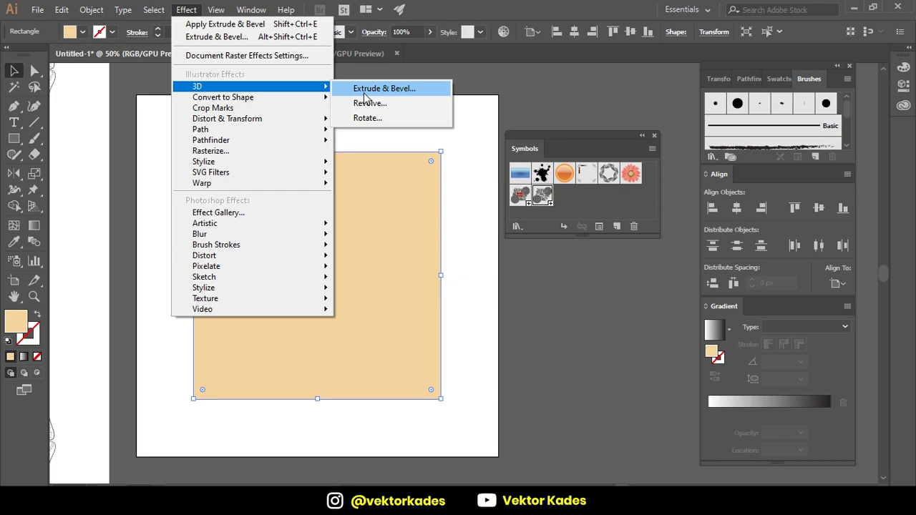
Step: Apply 3D Extrude & Bevel at Isometric Top with 80 pt depth, previewed, and open Map Art
mouse_move(250, 86)
left_click(368, 87)
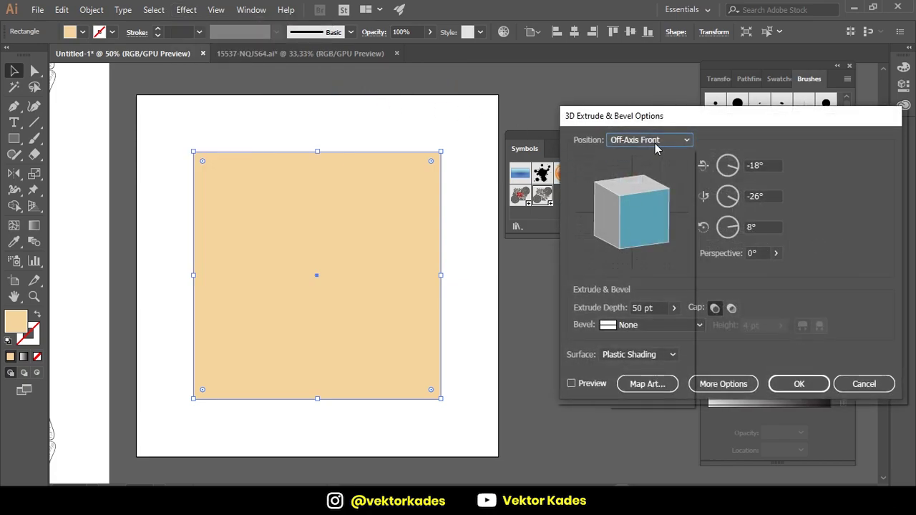
left_click(654, 141)
left_click(669, 380)
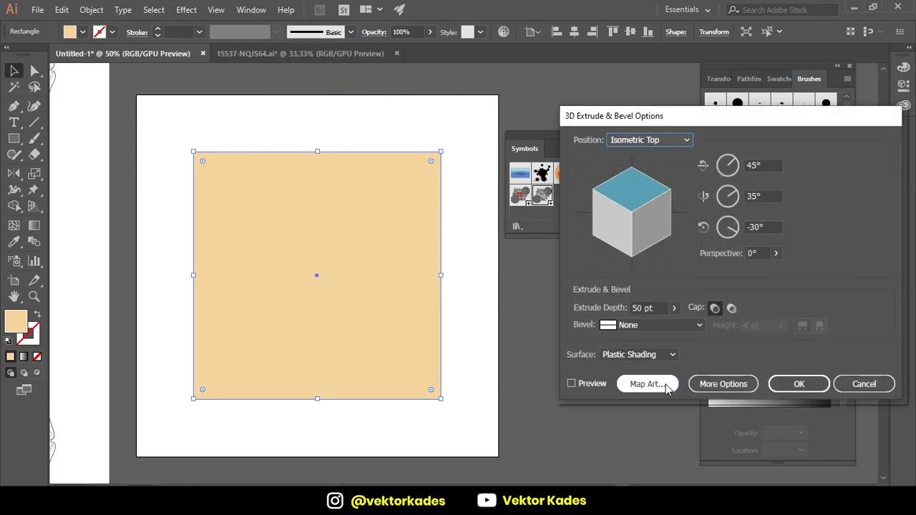
left_click(583, 385)
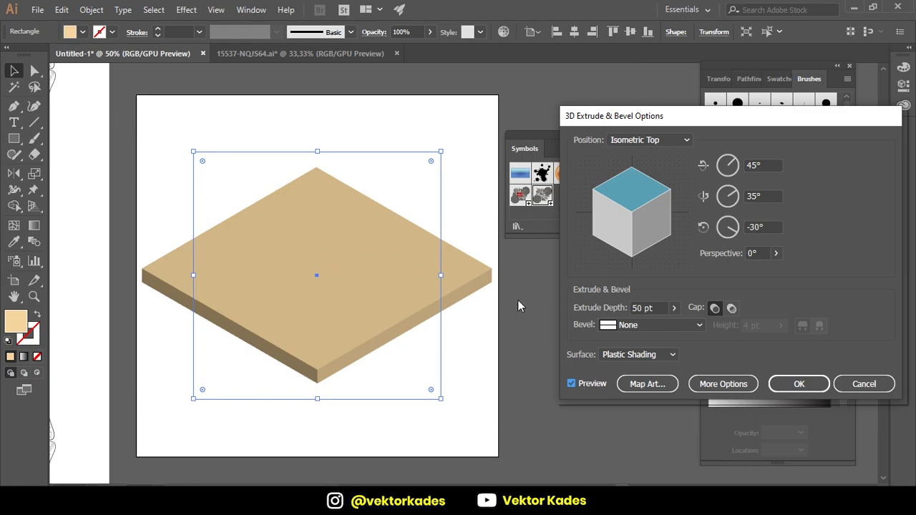
left_click(655, 308)
type("80")
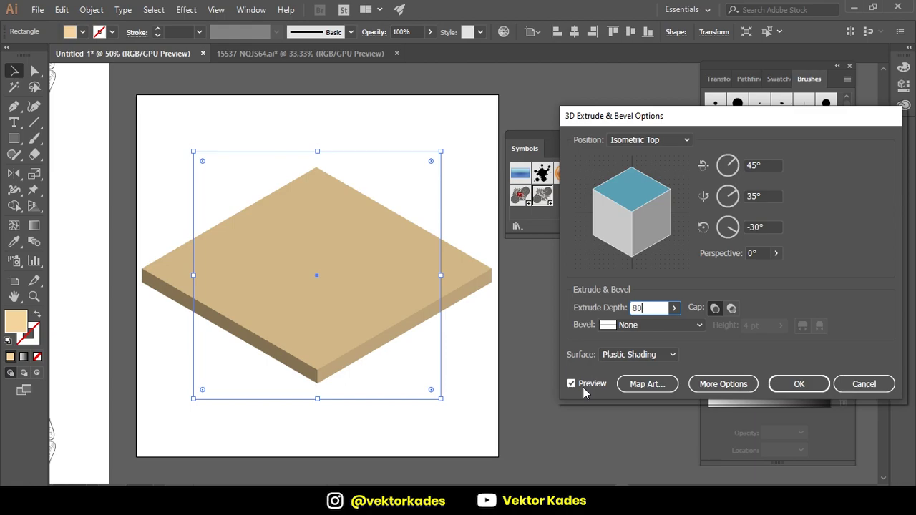
left_click(583, 387)
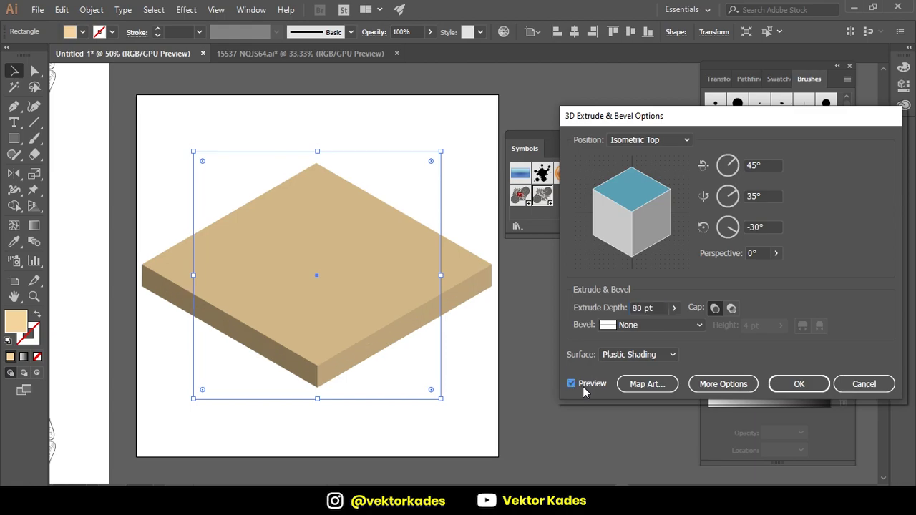
left_click(648, 385)
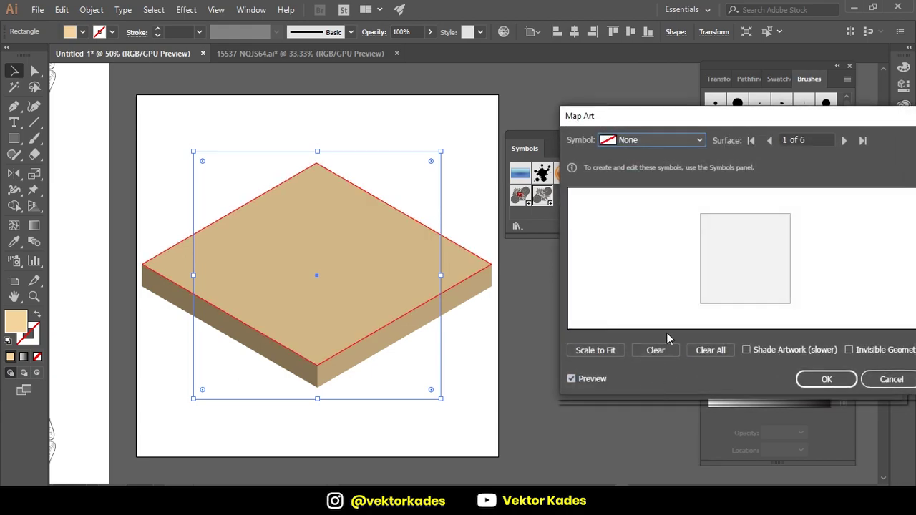
Step: Map the Pizza Depan lettering artwork onto surface 1, the box's top face, and nudge it into place
left_click(671, 143)
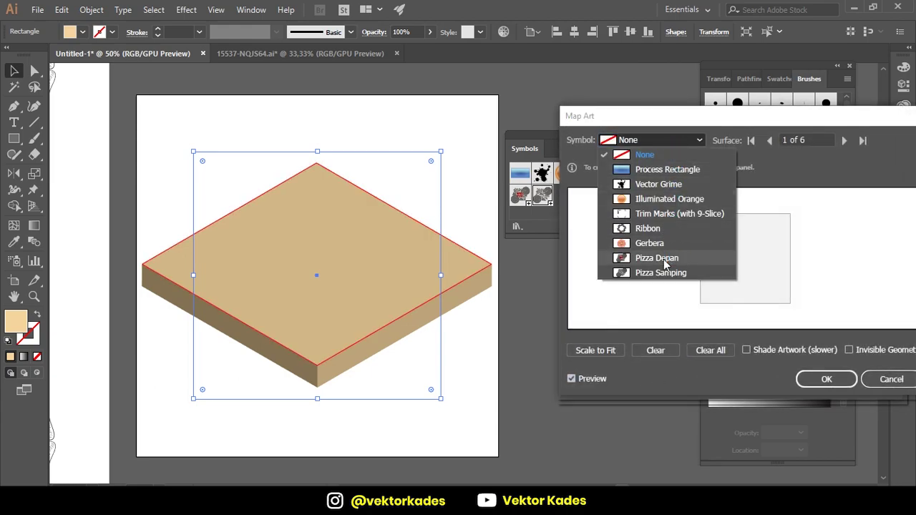
left_click(656, 259)
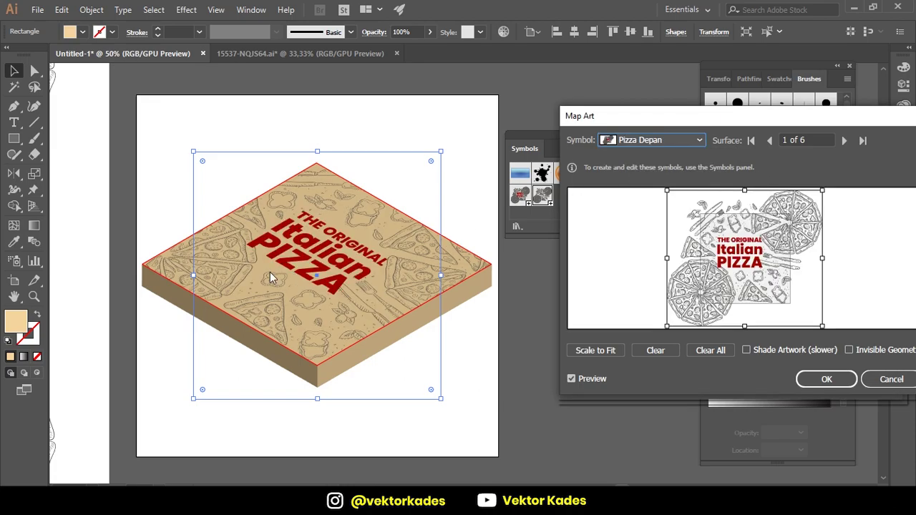
left_click_drag(748, 266, 750, 267)
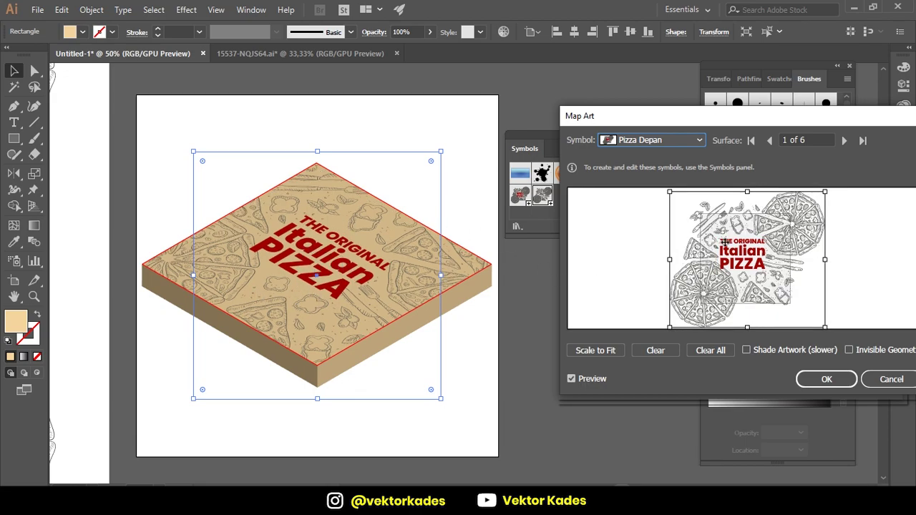
left_click(843, 141)
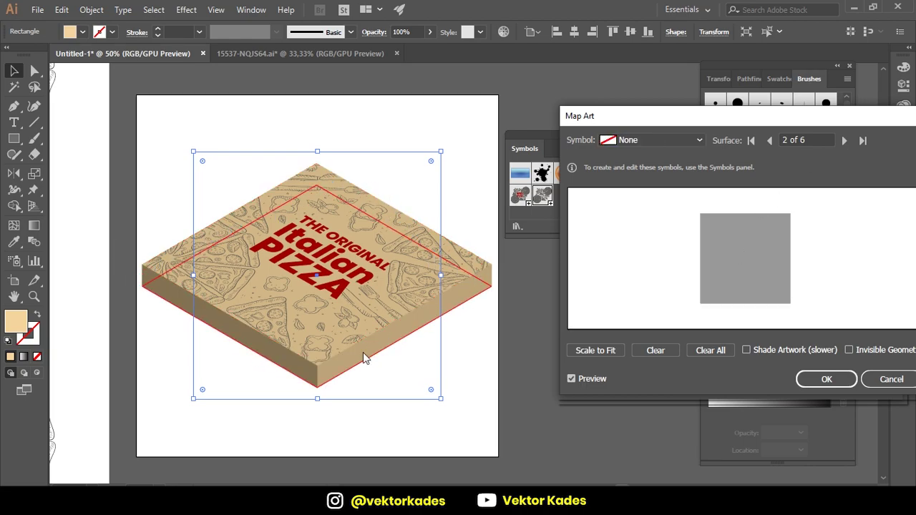
Step: Reposition the pizza pattern on the box's right side surface
left_click(843, 140)
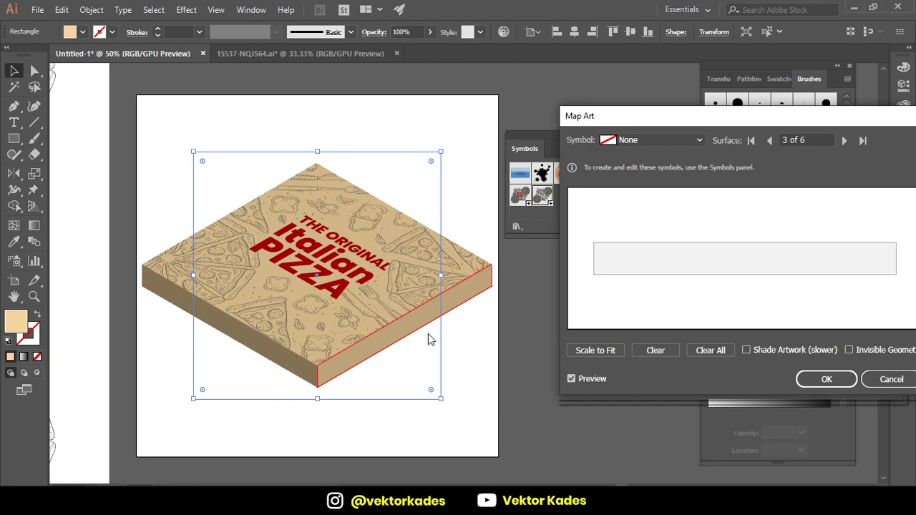
left_click(659, 139)
left_click(661, 273)
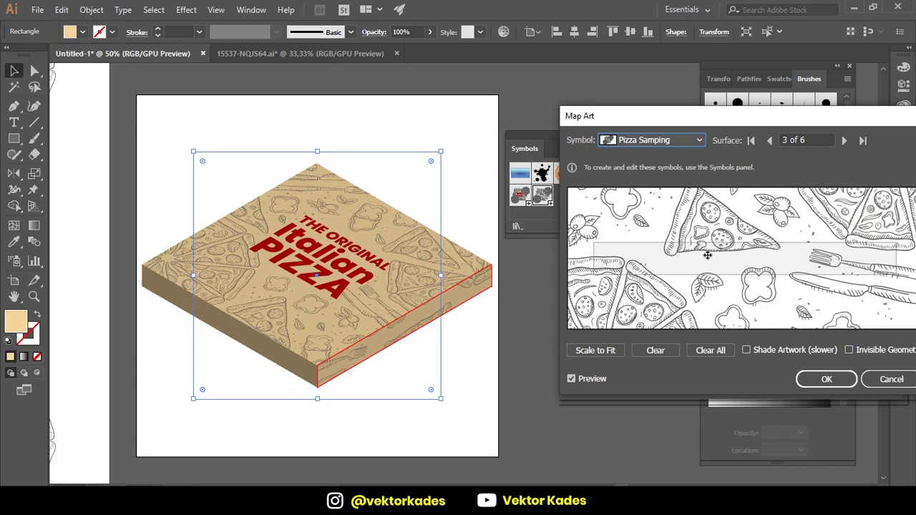
left_click_drag(697, 230, 638, 308)
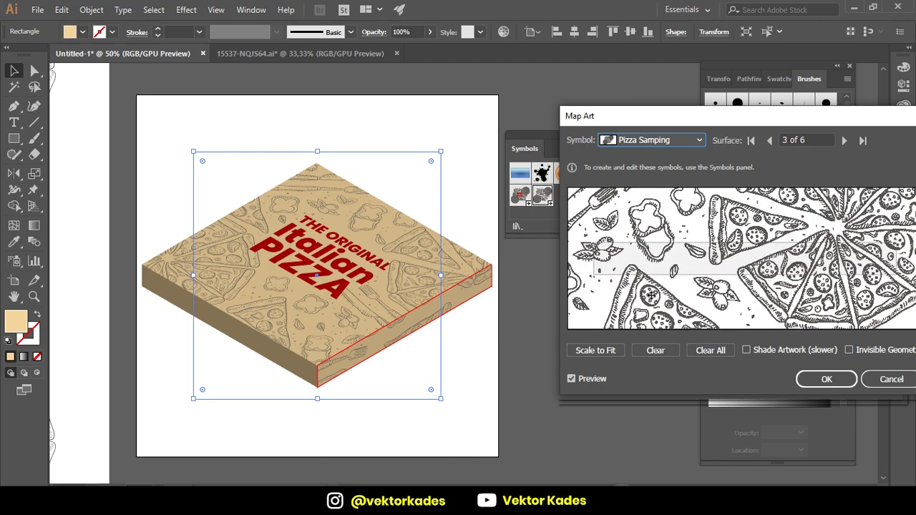
left_click_drag(650, 294, 701, 282)
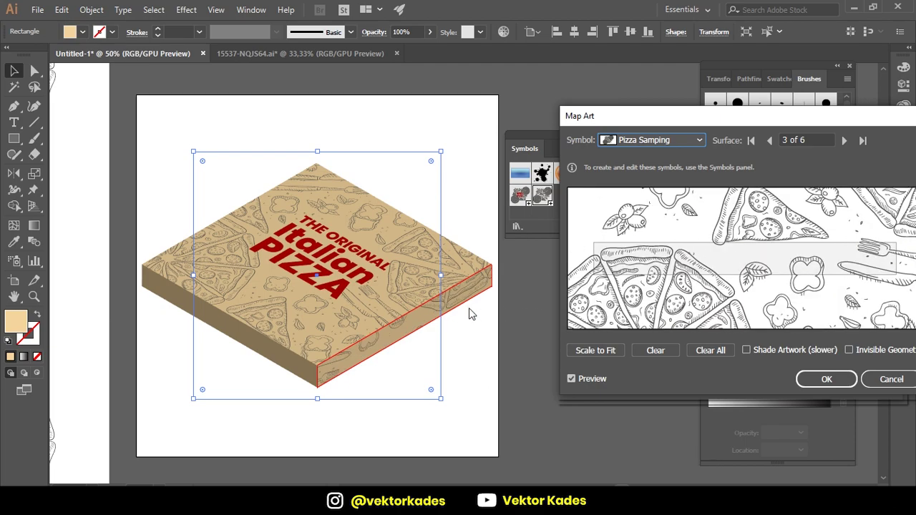
Step: Map the Pizza Samping pattern onto the left side surface and position it
left_click(844, 140)
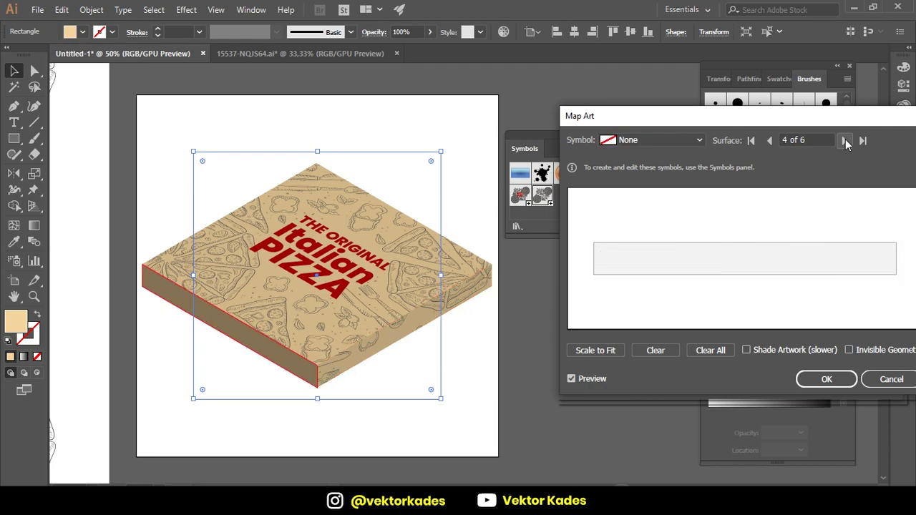
left_click(681, 142)
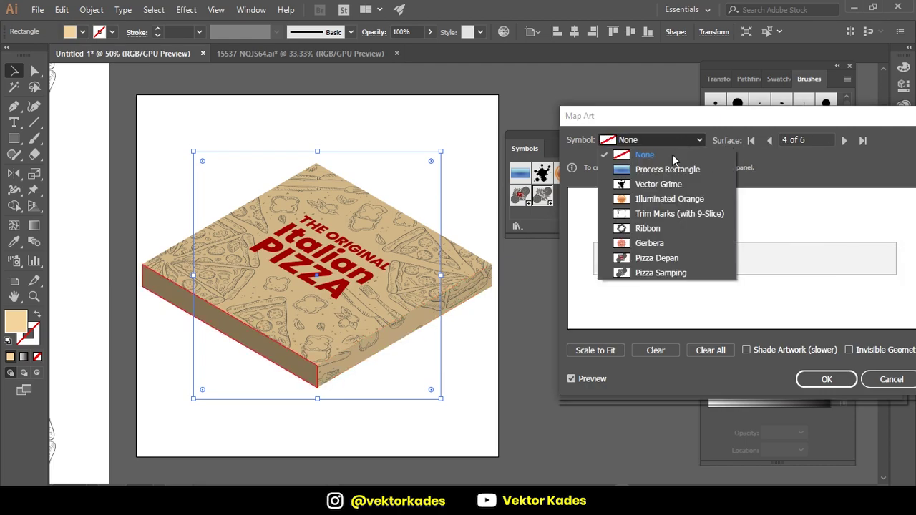
left_click(652, 280)
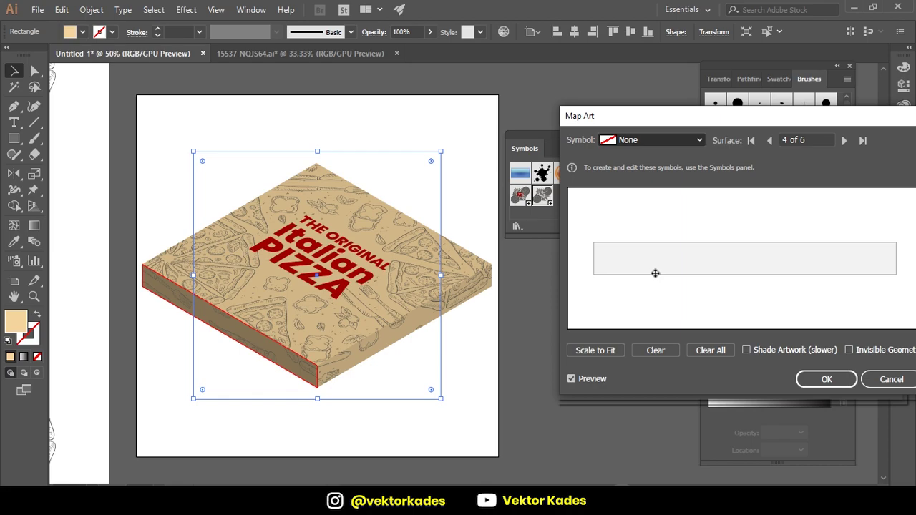
left_click_drag(714, 229, 721, 213)
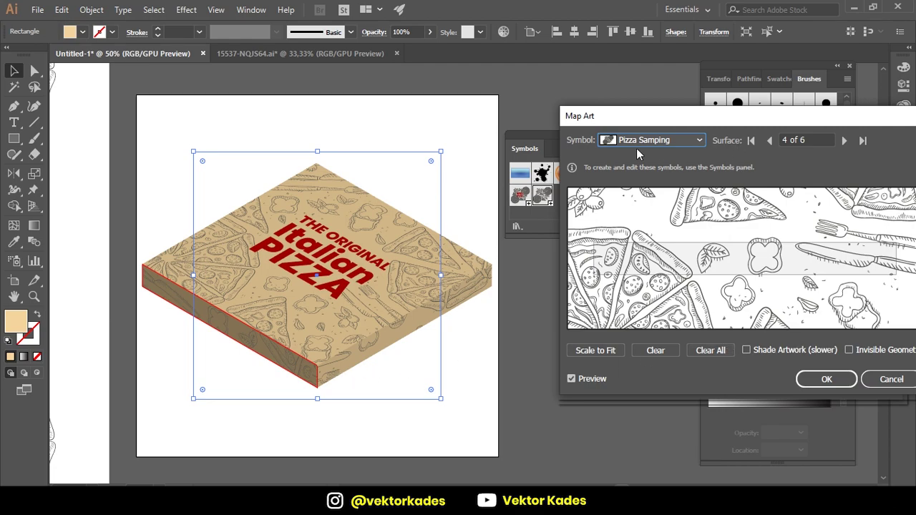
left_click(845, 141)
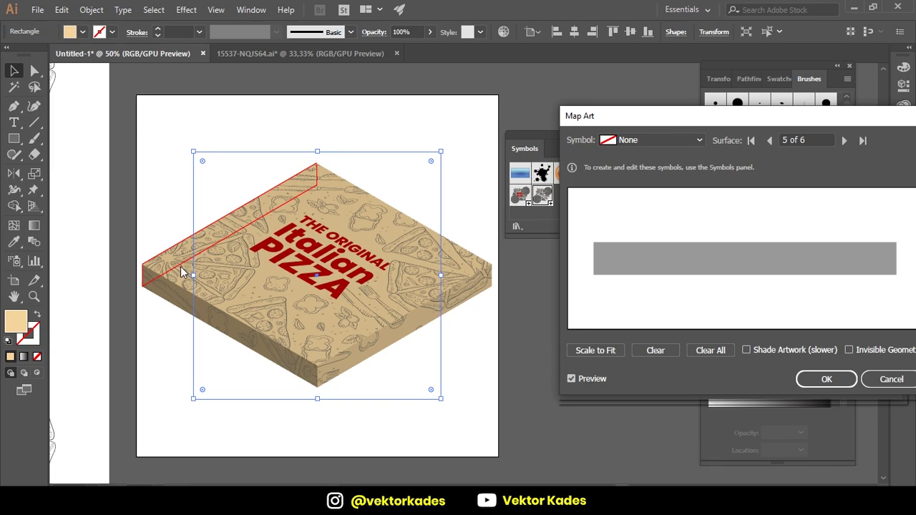
left_click(845, 141)
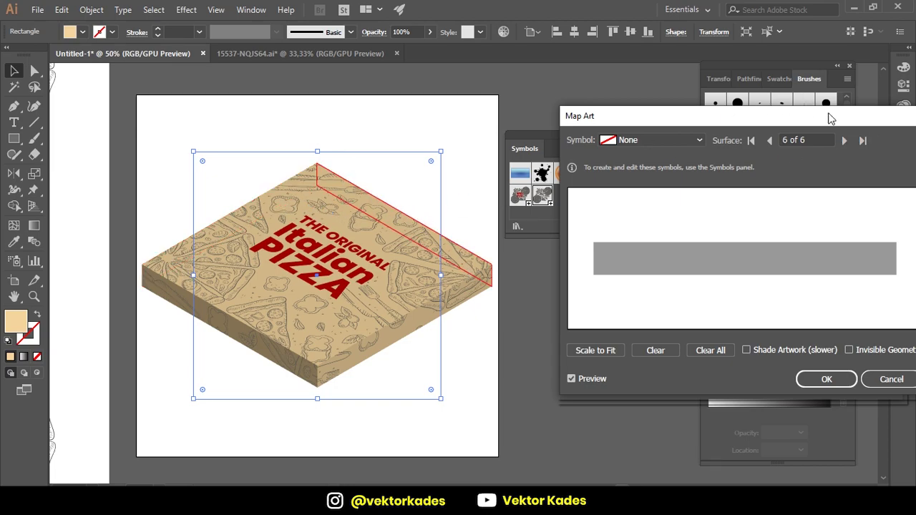
Step: Confirm Map Art and the 3D Extrude & Bevel Options to finish the pizza box
left_click(829, 379)
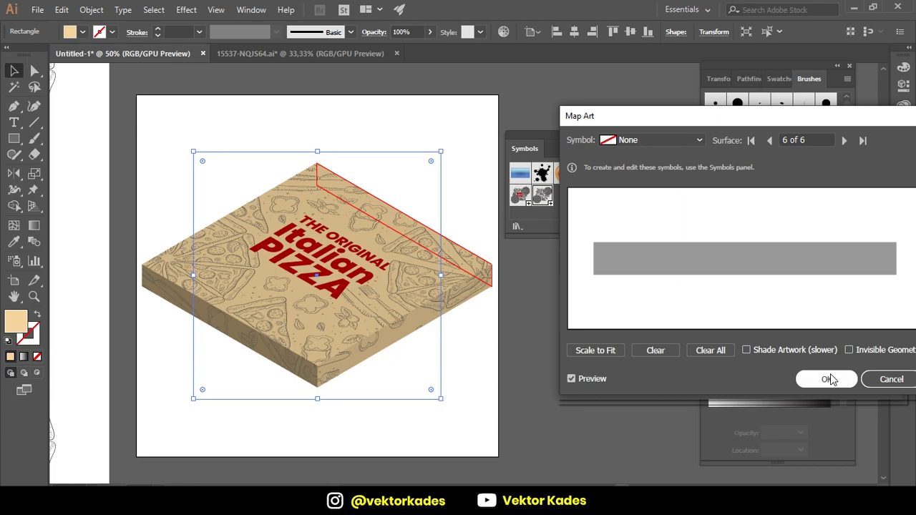
left_click(828, 379)
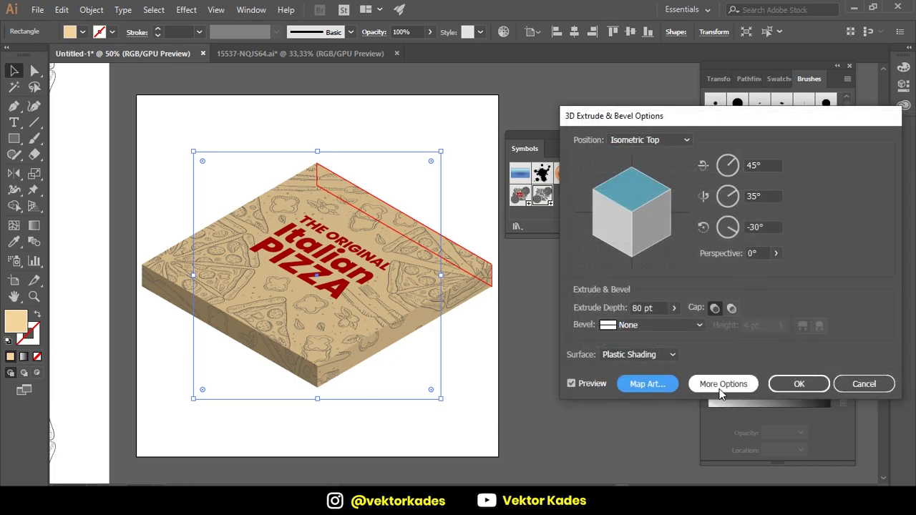
left_click(796, 383)
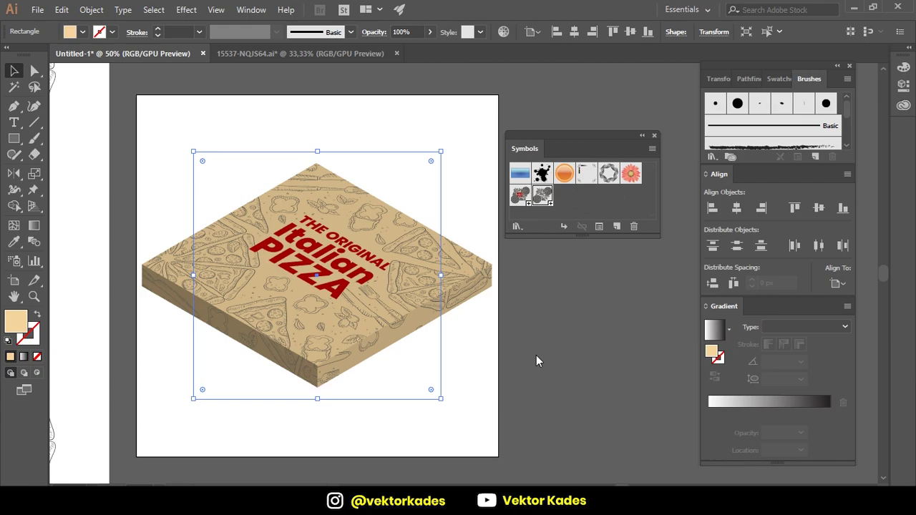
left_click_drag(521, 323, 485, 309)
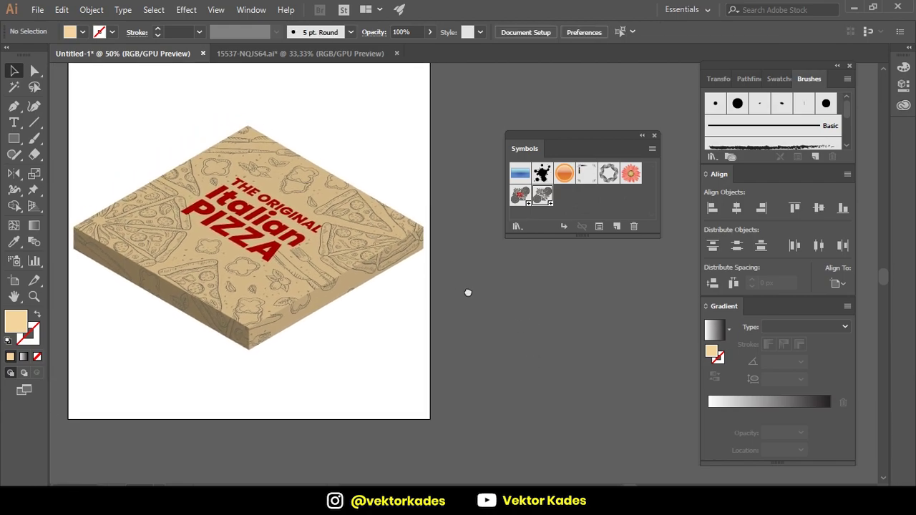
left_click(410, 370)
left_click(462, 272)
Step: Duplicate the pizza box layer twice, then select the middle copy for free transform
left_click_drag(452, 304, 473, 318)
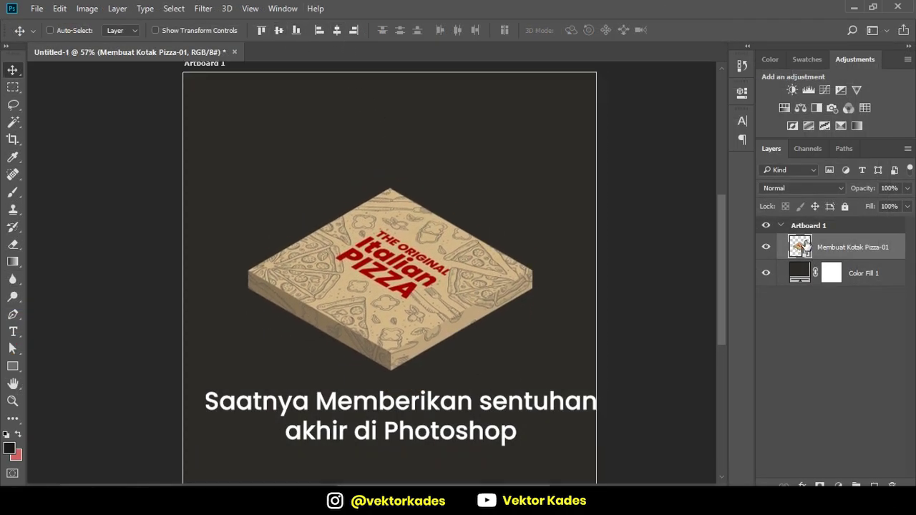
right_click(866, 250)
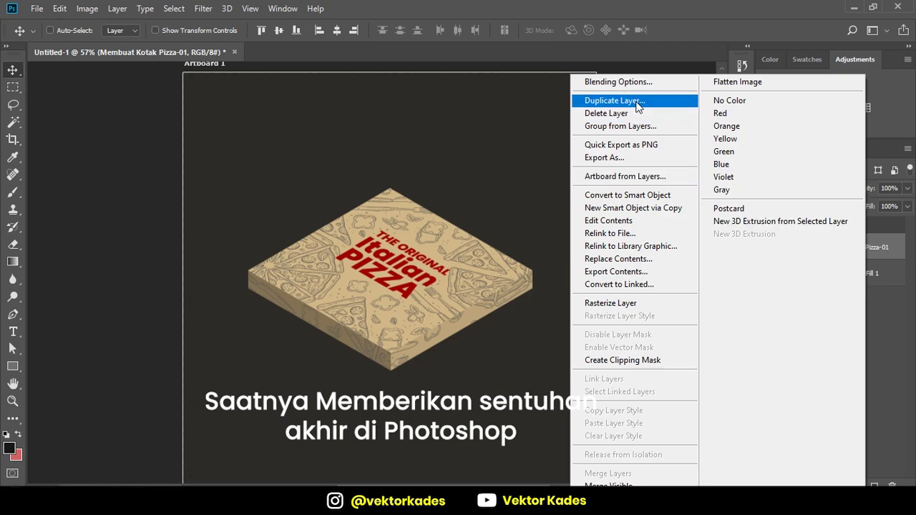
left_click(614, 100)
left_click(576, 147)
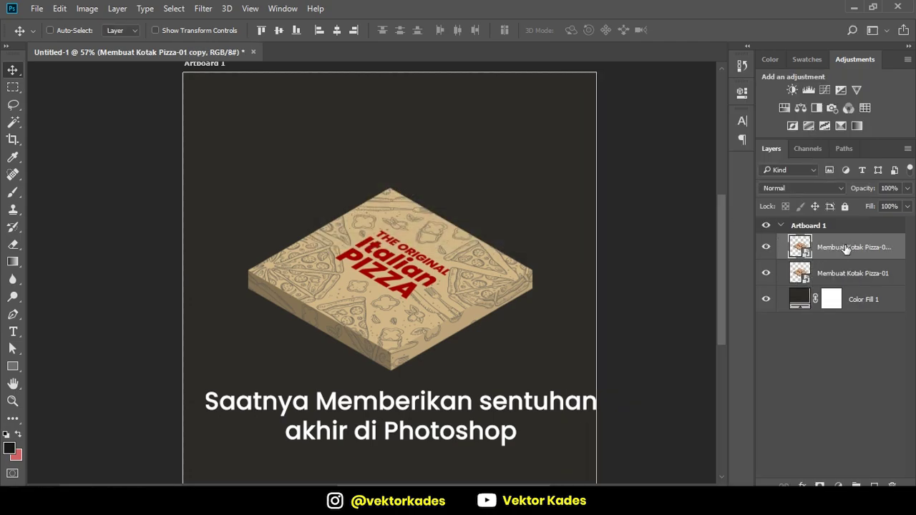
right_click(843, 248)
left_click(633, 102)
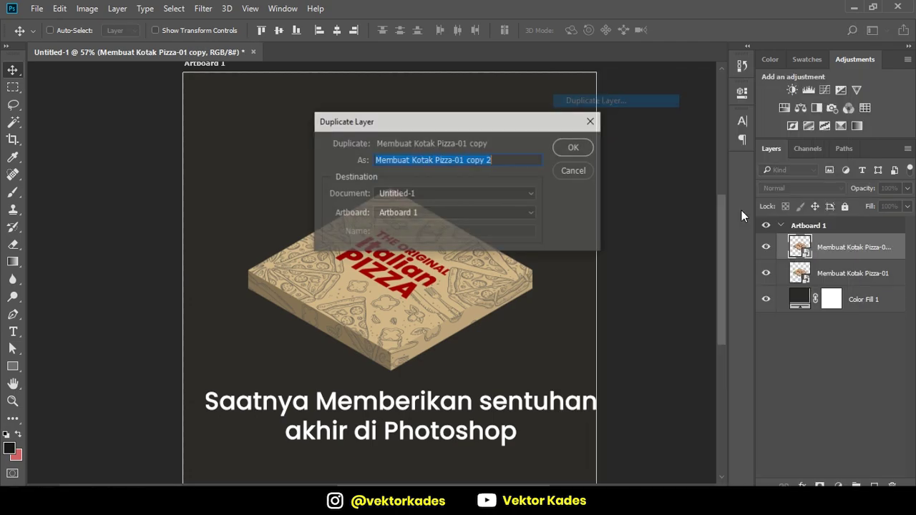
key("Return")
left_click(846, 273)
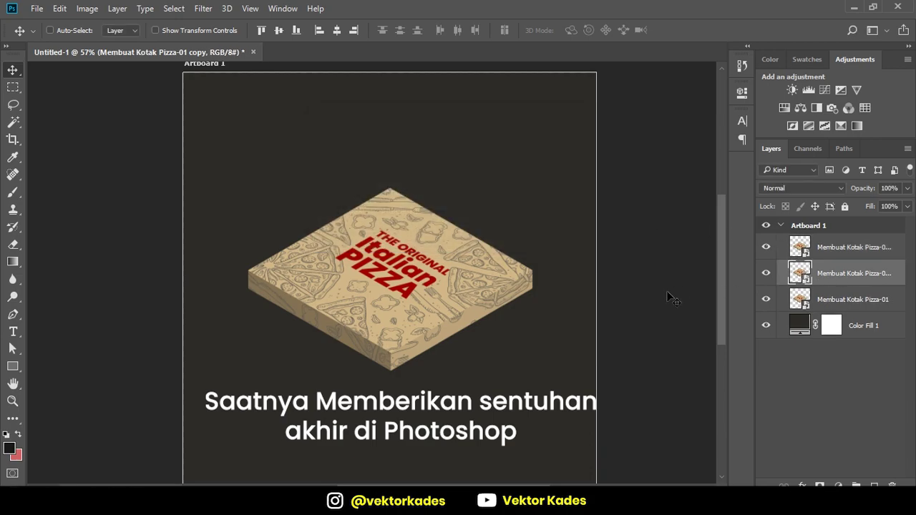
key("ctrl+t")
Step: Raise the top and middle boxes above the bottom box to start the stack
left_click_drag(449, 301, 451, 278)
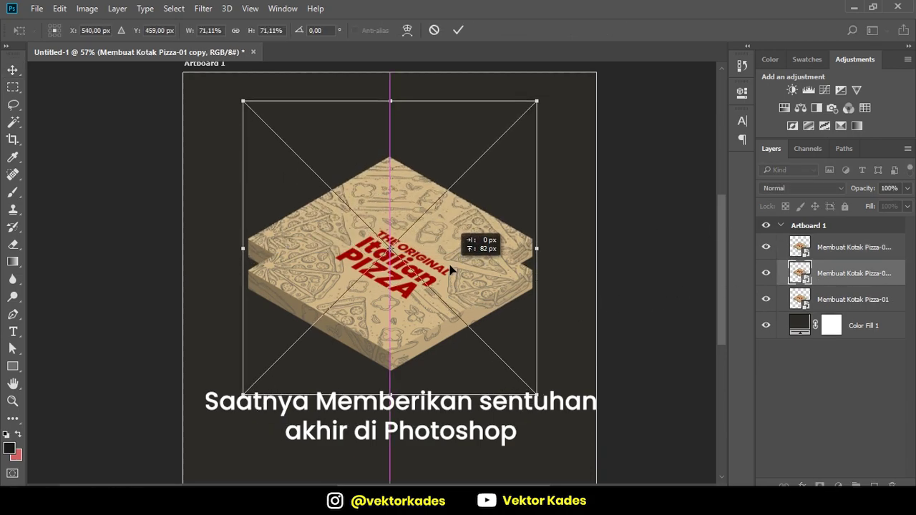
key("Escape")
left_click(845, 246)
left_click_drag(427, 290, 433, 213)
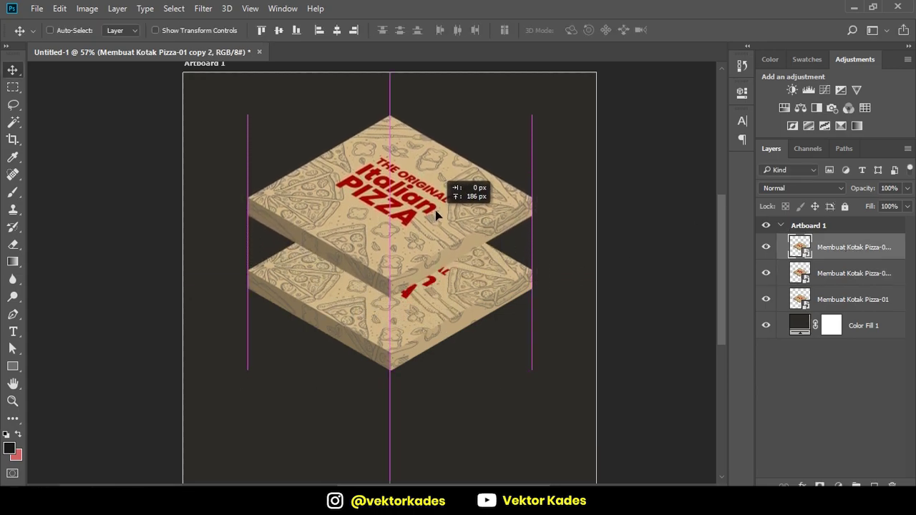
left_click(823, 276)
left_click_drag(433, 316, 432, 261)
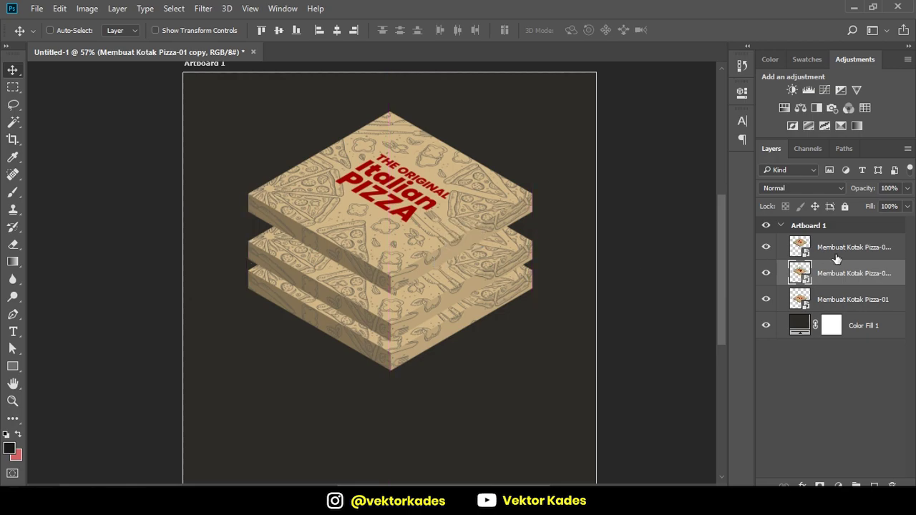
left_click_drag(470, 272, 430, 270)
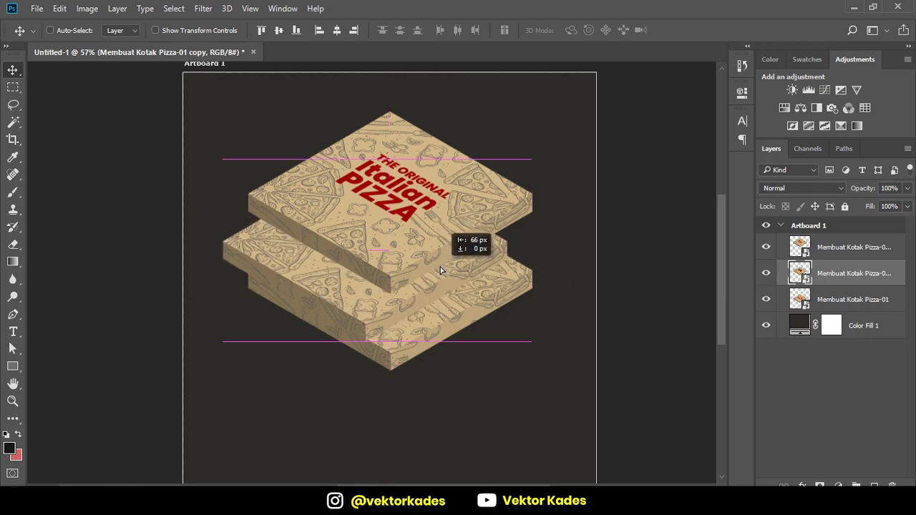
Step: Nudge the middle box slightly higher and settle the top box down-right onto it
left_click(433, 252, "ctrl")
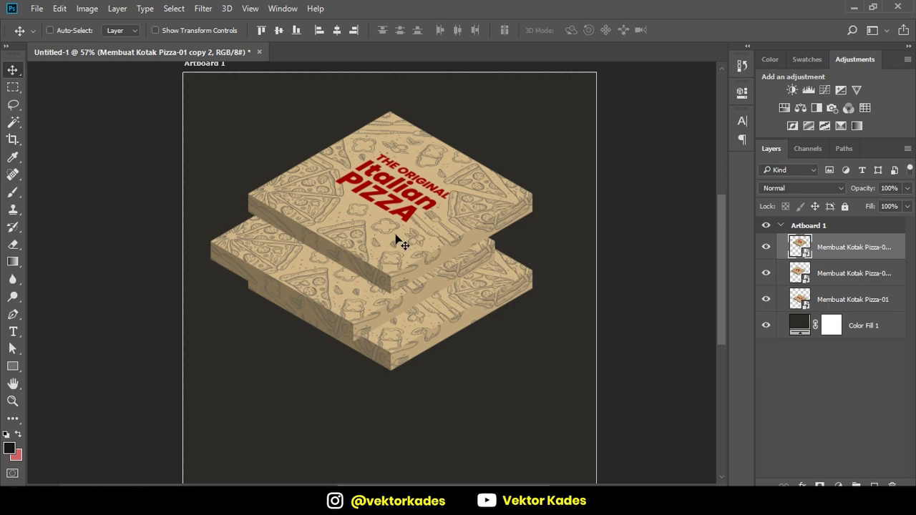
left_click(851, 272)
scroll(368, 351, "up", 1)
scroll(346, 354, "up", 1)
left_click_drag(392, 297, 396, 286)
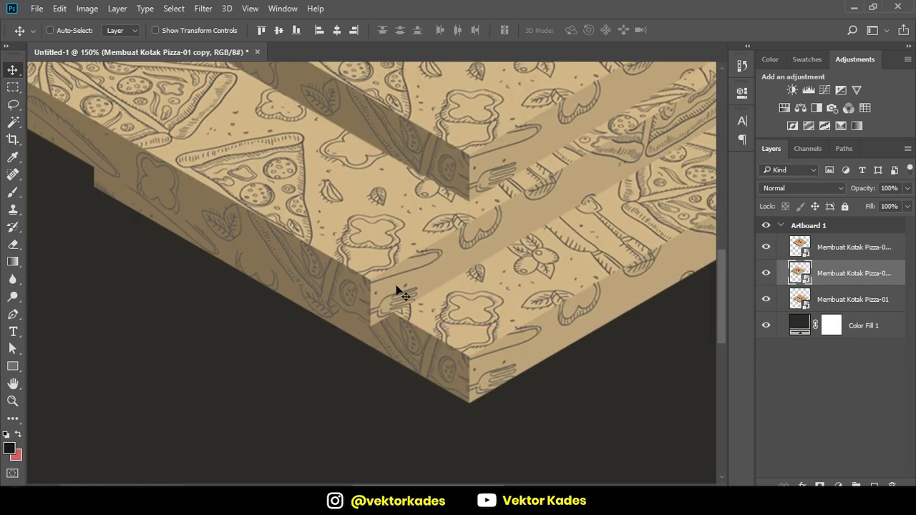
key("Up")
key("Up")
key("Up")
key("Up")
key("Up")
key("Up")
key("Up")
key("Up")
scroll(414, 300, "down", 2)
scroll(413, 286, "up", 2)
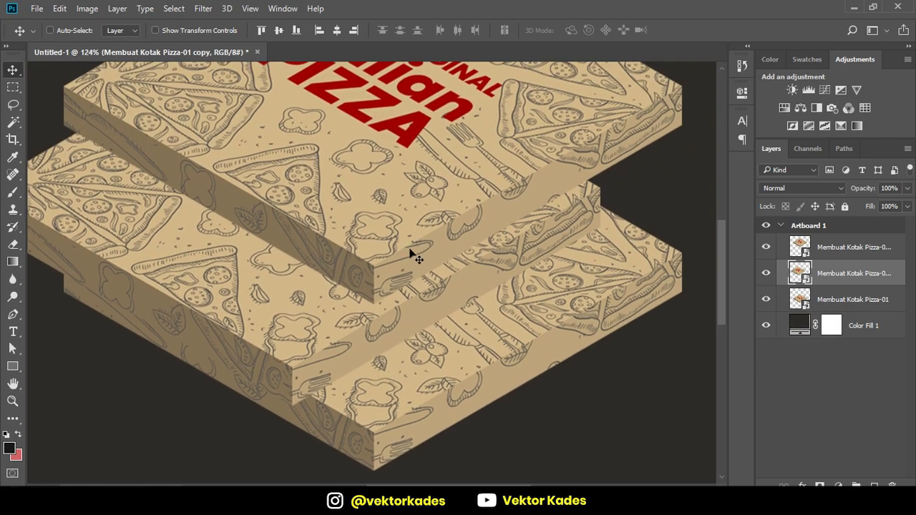
left_click(415, 222, "ctrl")
left_click_drag(385, 188, 419, 229)
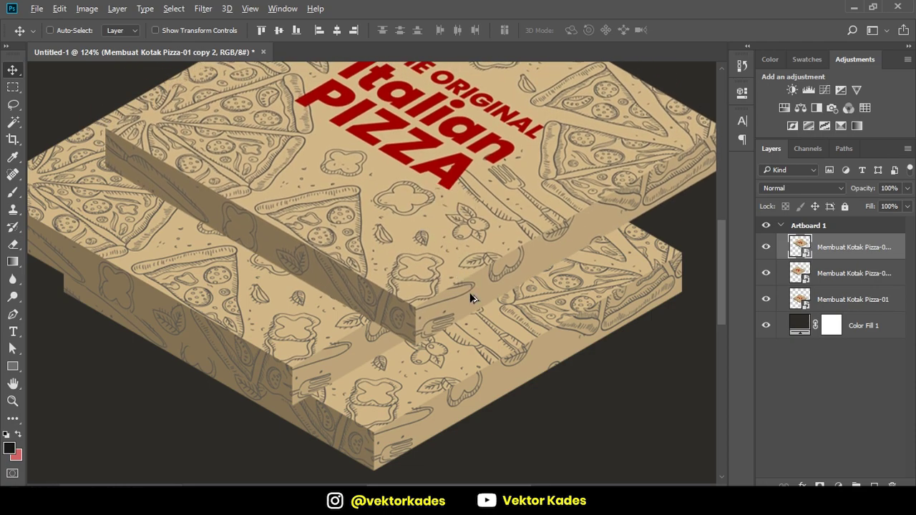
Step: Move all three boxes down together, then realign the middle and top boxes into a staggered stack
scroll(472, 293, "down", 3)
scroll(449, 293, "up", 2)
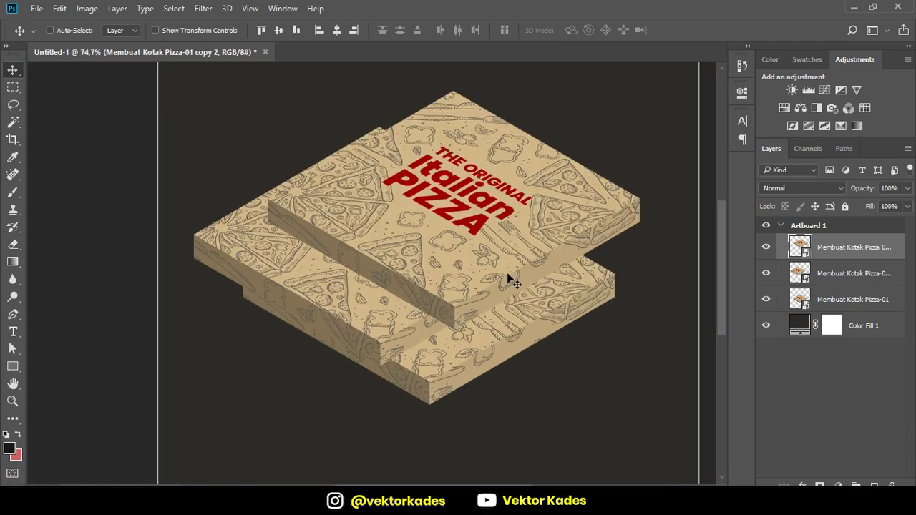
left_click(855, 273, "ctrl")
left_click(851, 299, "ctrl")
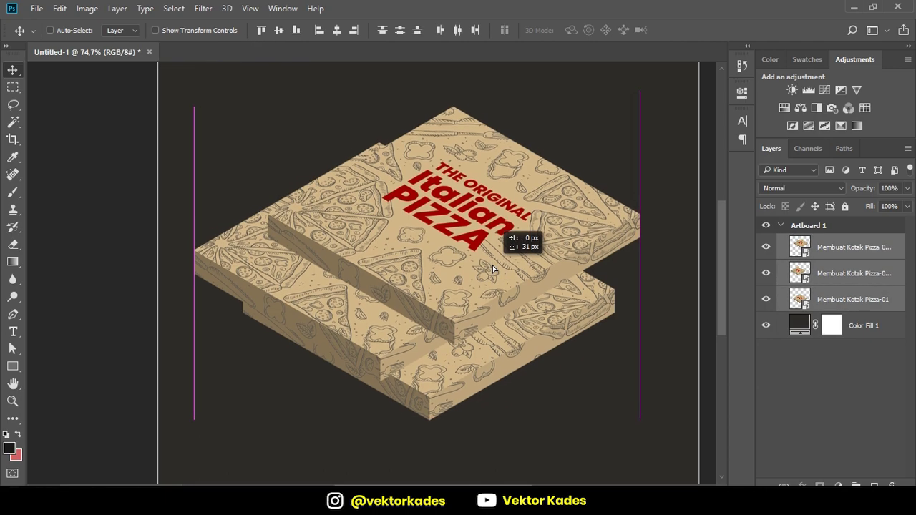
left_click_drag(492, 251, 492, 263)
left_click(815, 265)
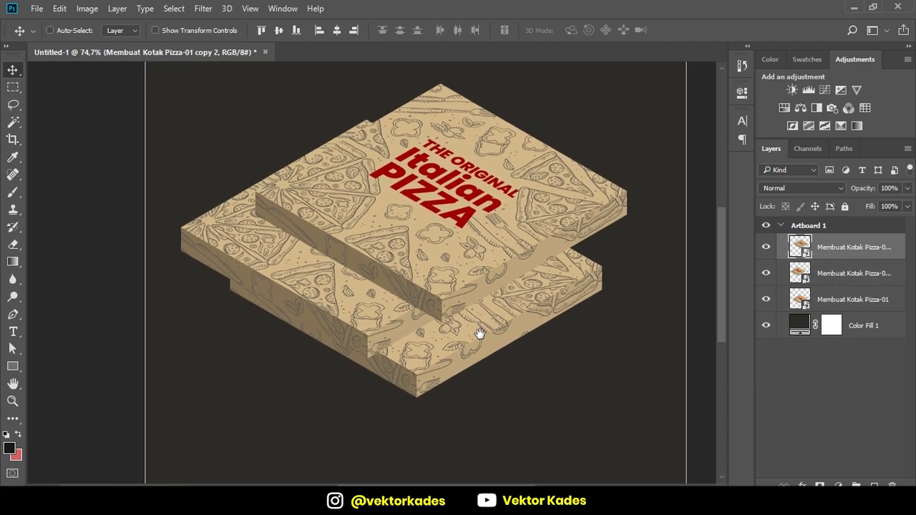
left_click_drag(358, 314, 404, 317)
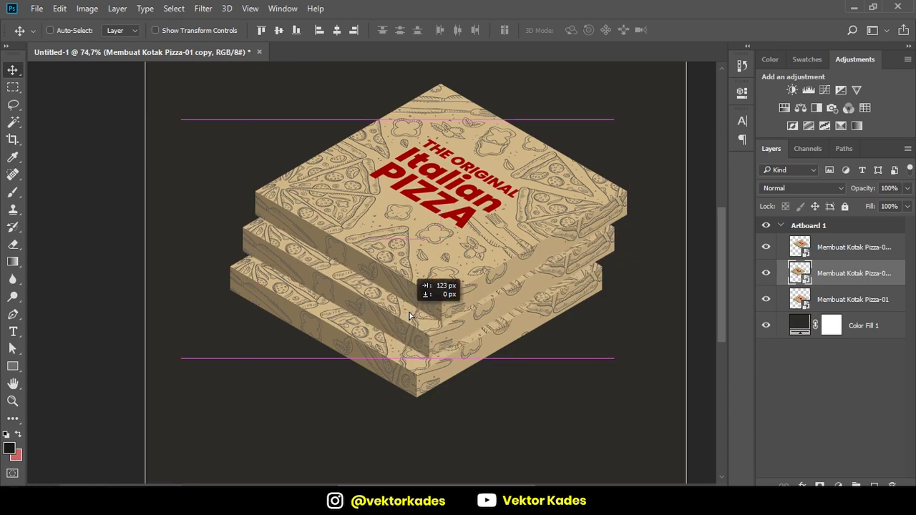
mouse_move(404, 316)
left_mouse_down()
mouse_move(449, 330)
mouse_move(434, 321)
left_mouse_up()
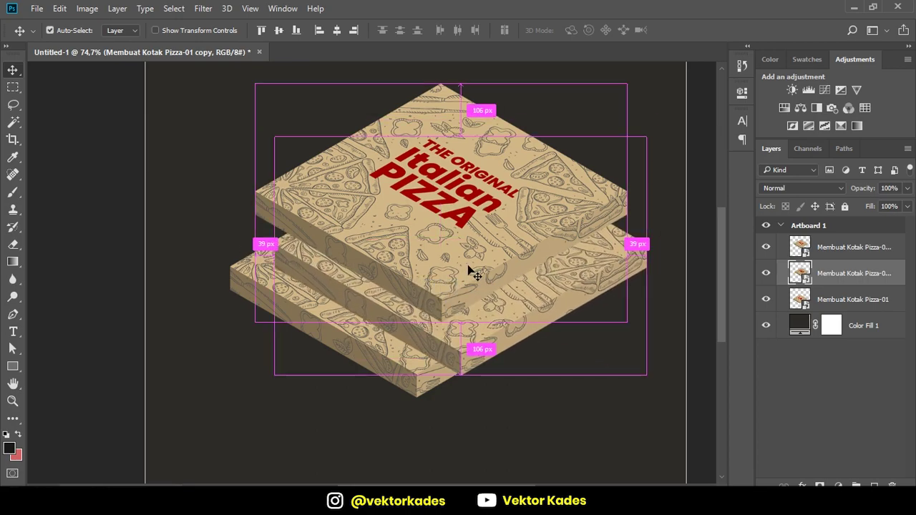
left_click_drag(470, 270, 462, 271)
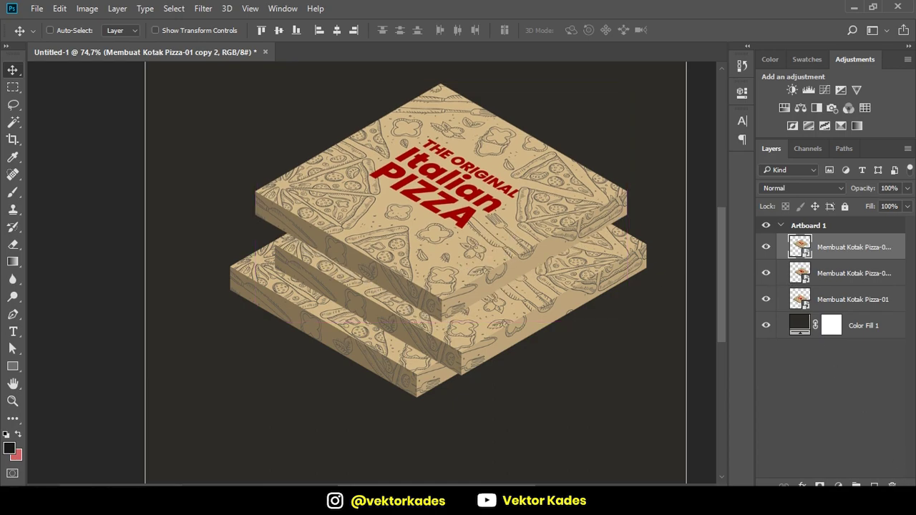
key("ctrl+shift+alt+n")
Step: Paint a soft black shadow under the top box on a new layer beneath it
left_click_drag(844, 247, 776, 289)
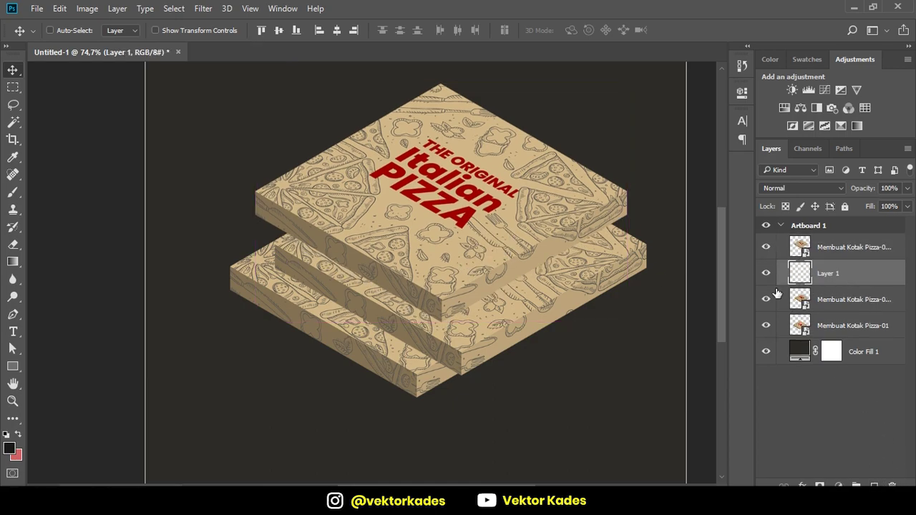
left_click(767, 274)
left_click(766, 299)
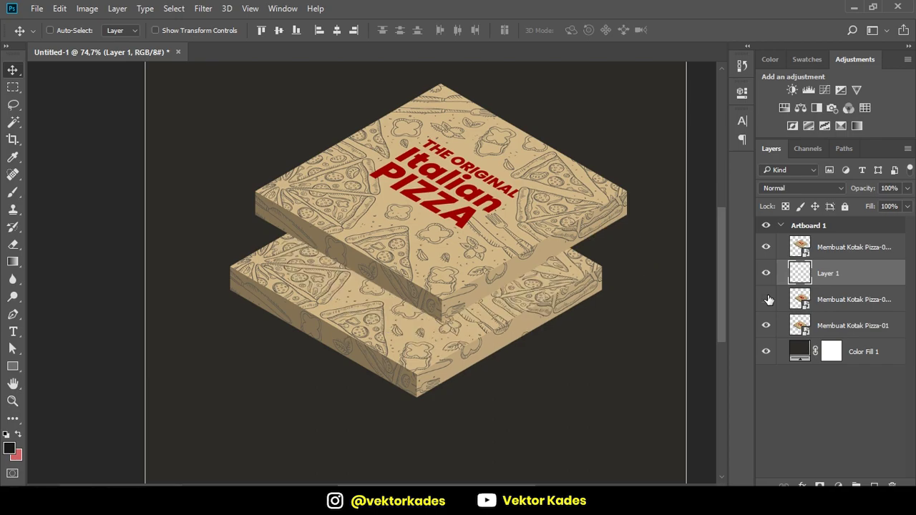
key("b")
left_click_drag(310, 246, 318, 243)
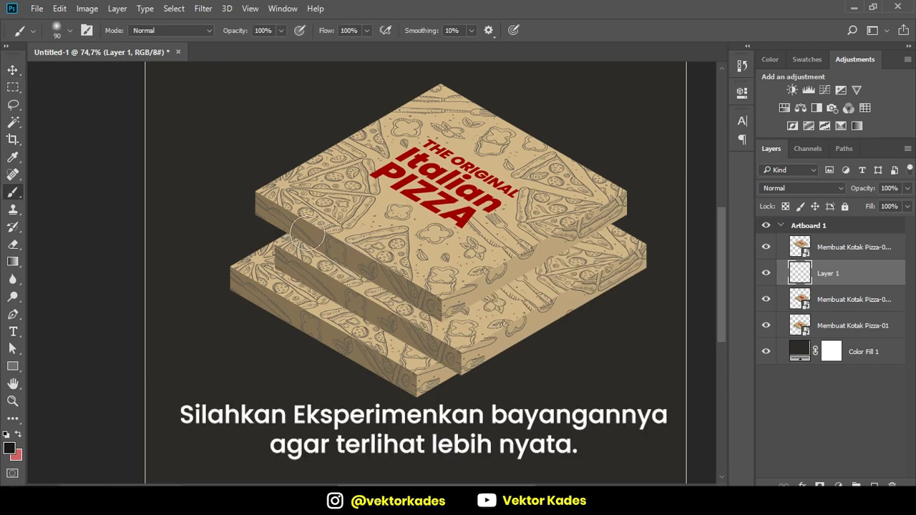
left_click_drag(275, 238, 459, 304)
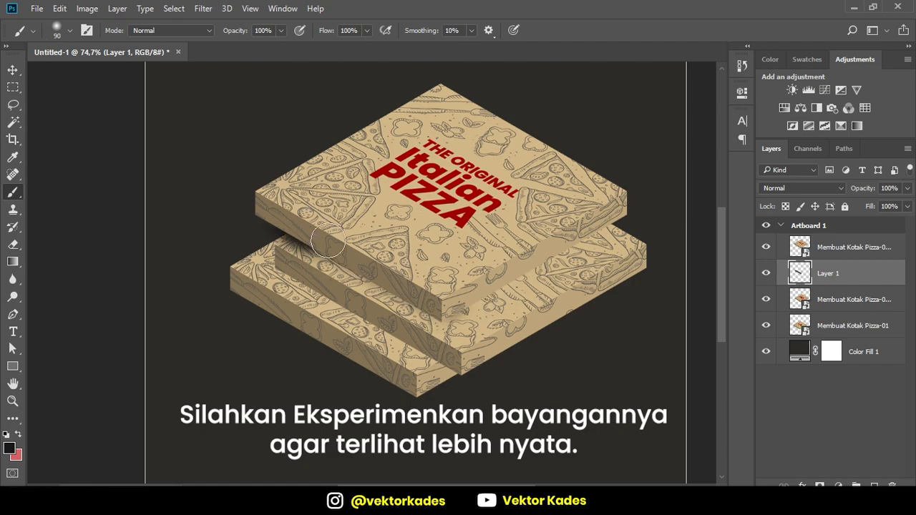
left_click_drag(301, 240, 434, 309)
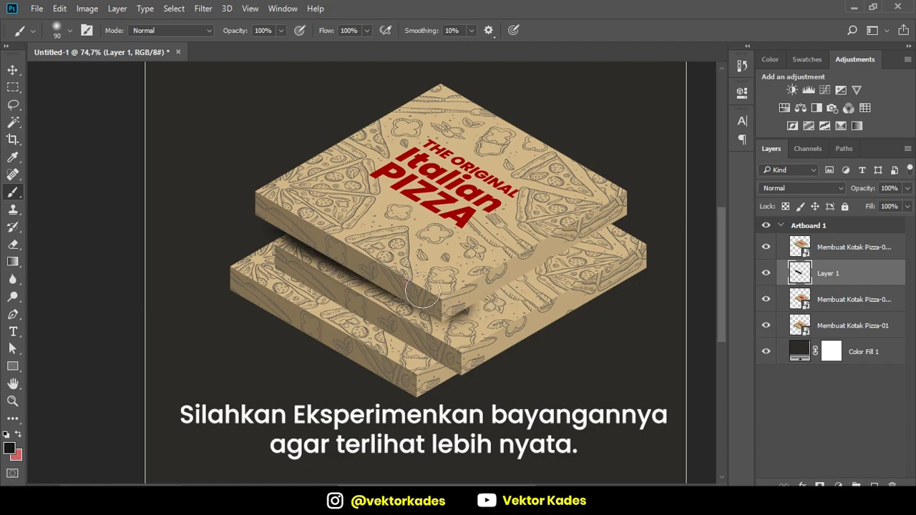
scroll(385, 286, "up", 4, "alt")
Step: Add another layer and paint a smaller-brush shadow under the middle box
left_click(766, 326)
left_click(766, 326)
left_click(851, 325)
left_click(873, 485)
key("bracketleft")
key("bracketleft")
key("bracketleft")
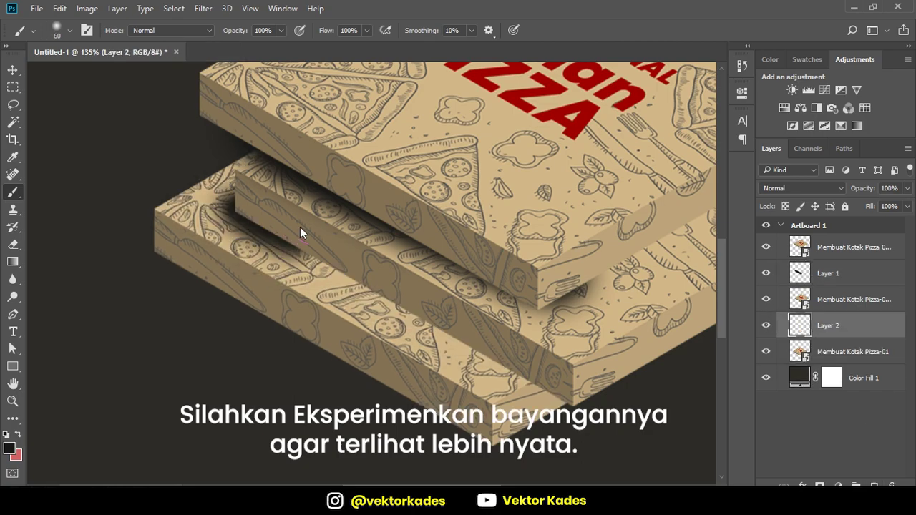
mouse_move(229, 206)
left_mouse_down()
mouse_move(550, 397)
mouse_move(353, 262)
mouse_move(558, 400)
left_mouse_up()
key("ctrl+z")
scroll(512, 286, "down", 4, "alt")
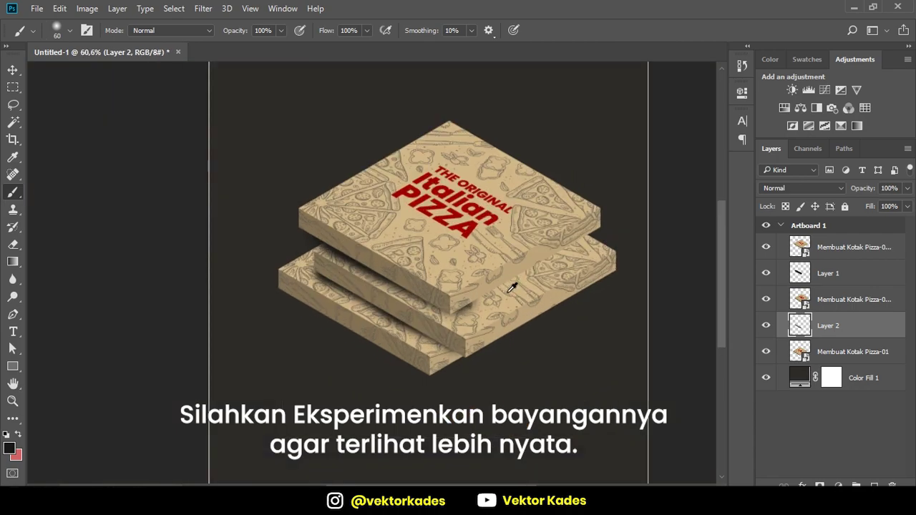
scroll(511, 286, "up", 2, "alt")
Step: Add a mask to the Layer 1 shadow and set painting opacity back to 100%
left_click(851, 272)
left_click(820, 486)
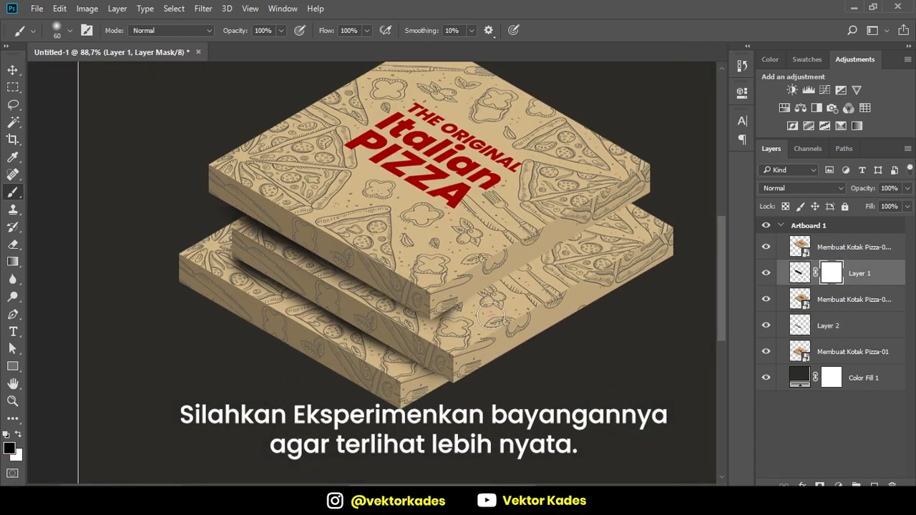
scroll(410, 351, "up", 3)
left_click(799, 272)
type("100")
key("Return")
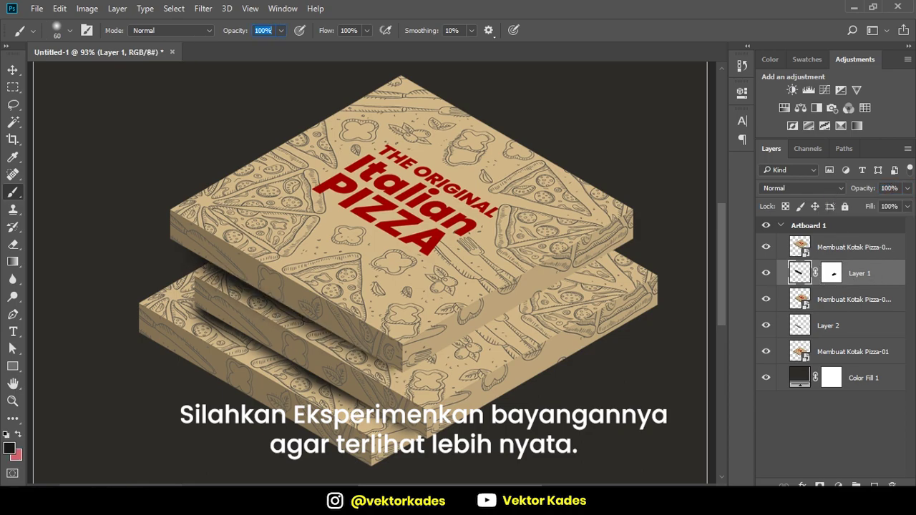
Step: Add a new shadow layer, Layer 3, and clip it to the pizza box below
left_click(874, 485)
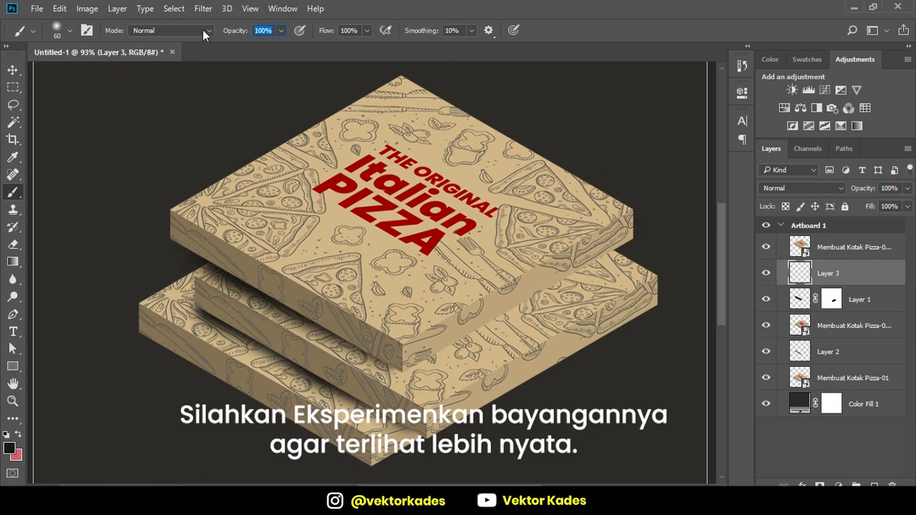
key("ctrl+z")
scroll(406, 390, "down", 3)
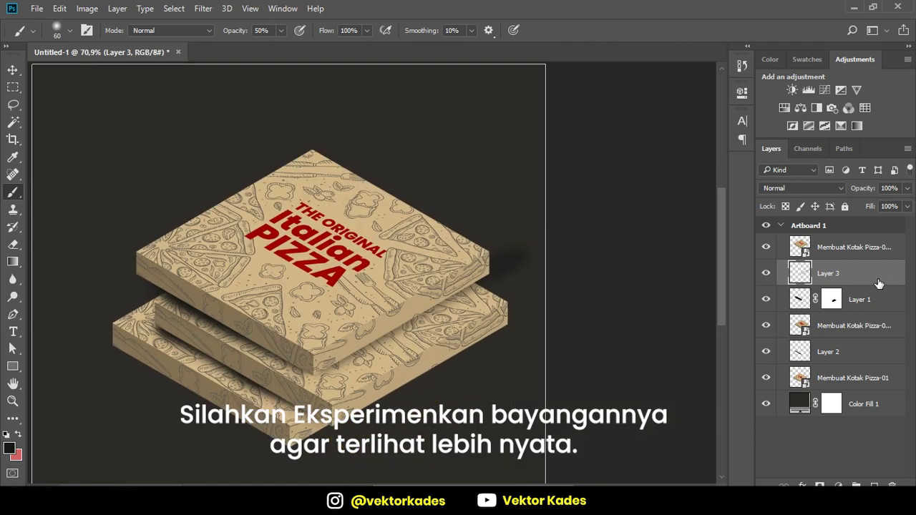
right_click(876, 299)
left_click(625, 316)
scroll(535, 315, "up", 3)
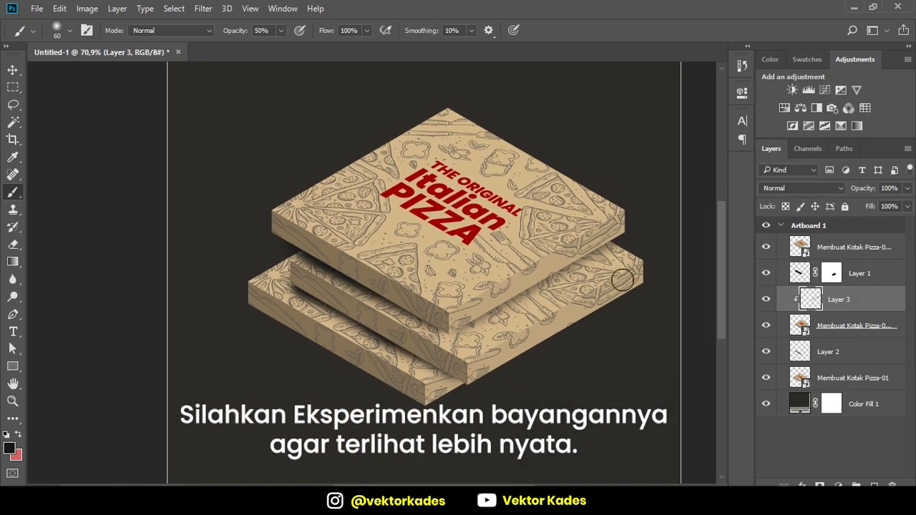
scroll(535, 315, "down", 3)
Step: Create Layer 4 for the bottom box's shadow and move it below Pizza-01
key("v")
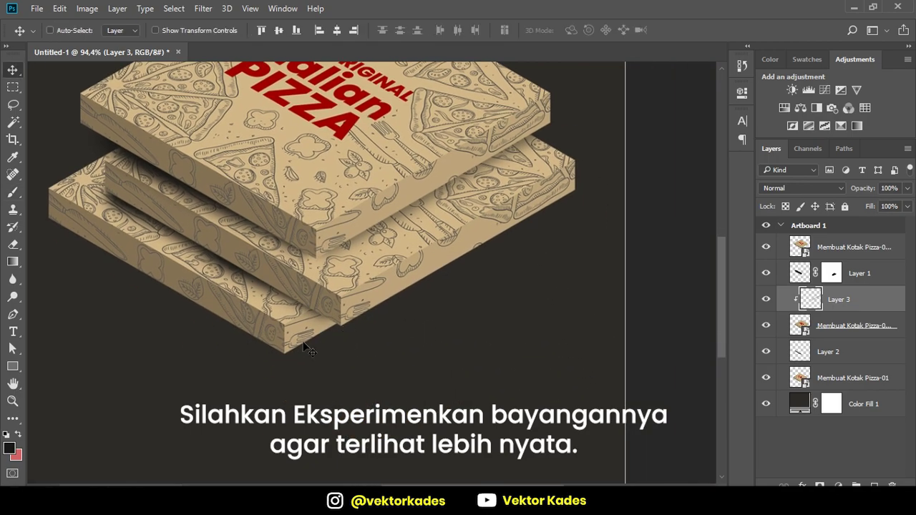
left_click(252, 307, "ctrl")
key("ctrl+shift+alt+n")
key("ctrl+bracketleft")
scroll(251, 308, "up", 3)
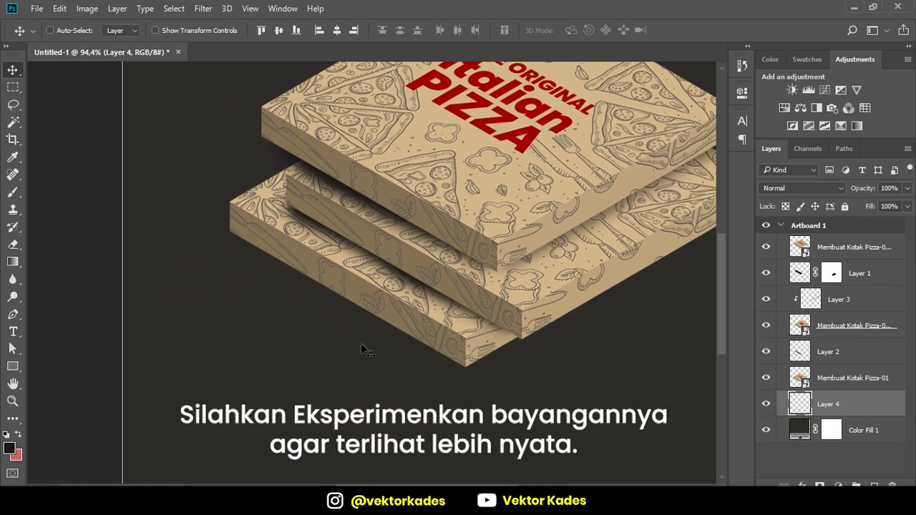
type("b10")
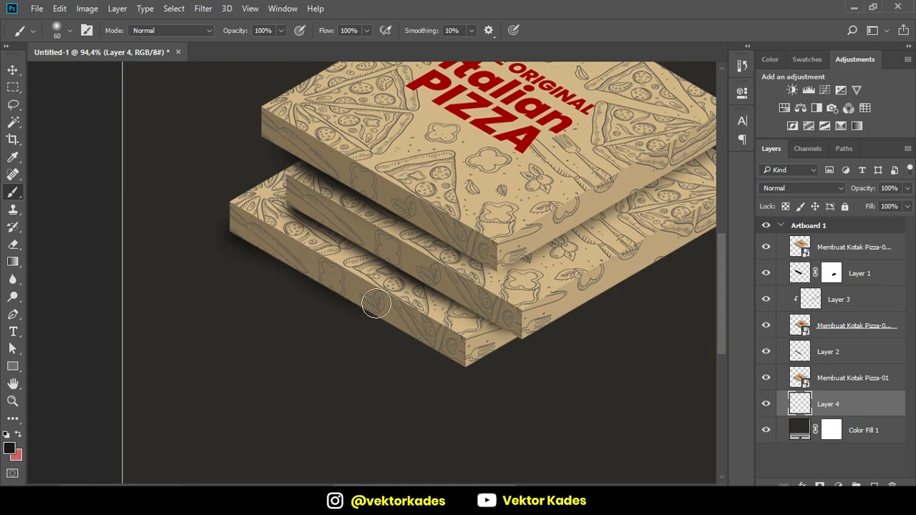
scroll(396, 329, "down", 5)
scroll(476, 374, "up", 3)
key("ctrl+bracketright")
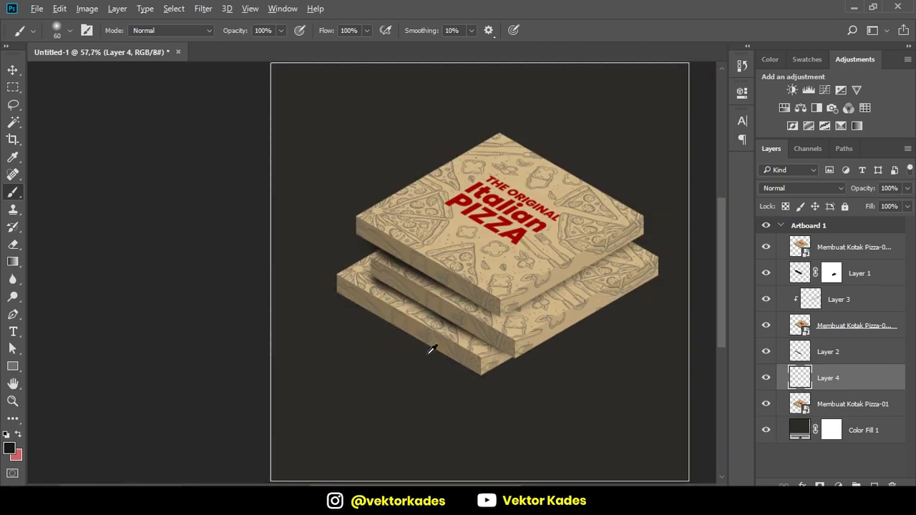
scroll(429, 347, "up", 2)
left_click_drag(830, 377, 842, 413)
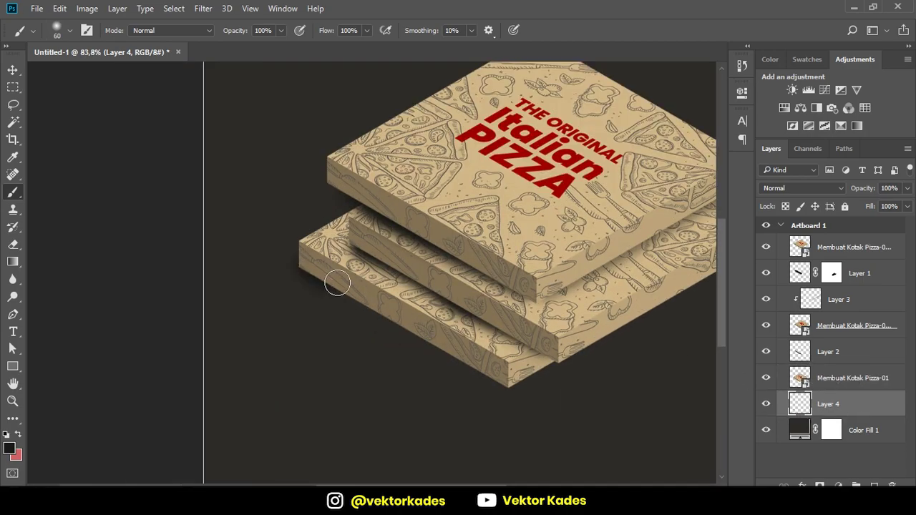
scroll(328, 340, "down", 3)
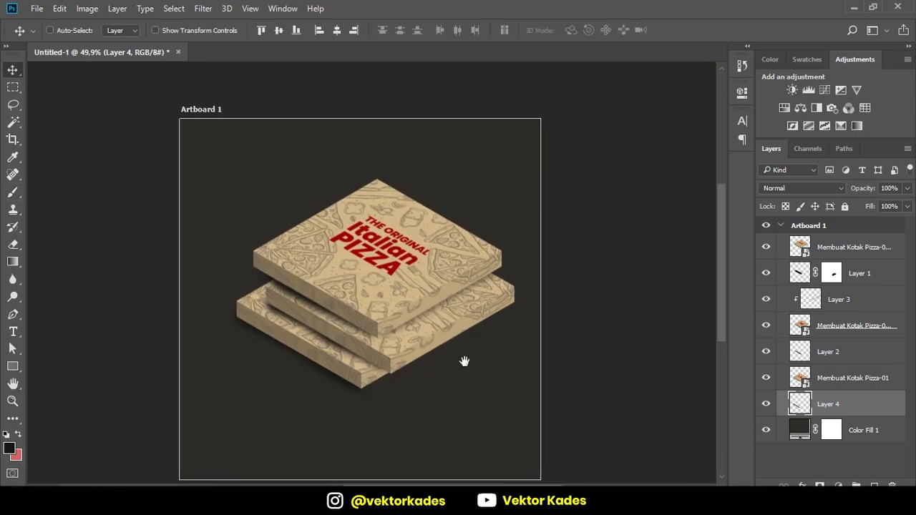